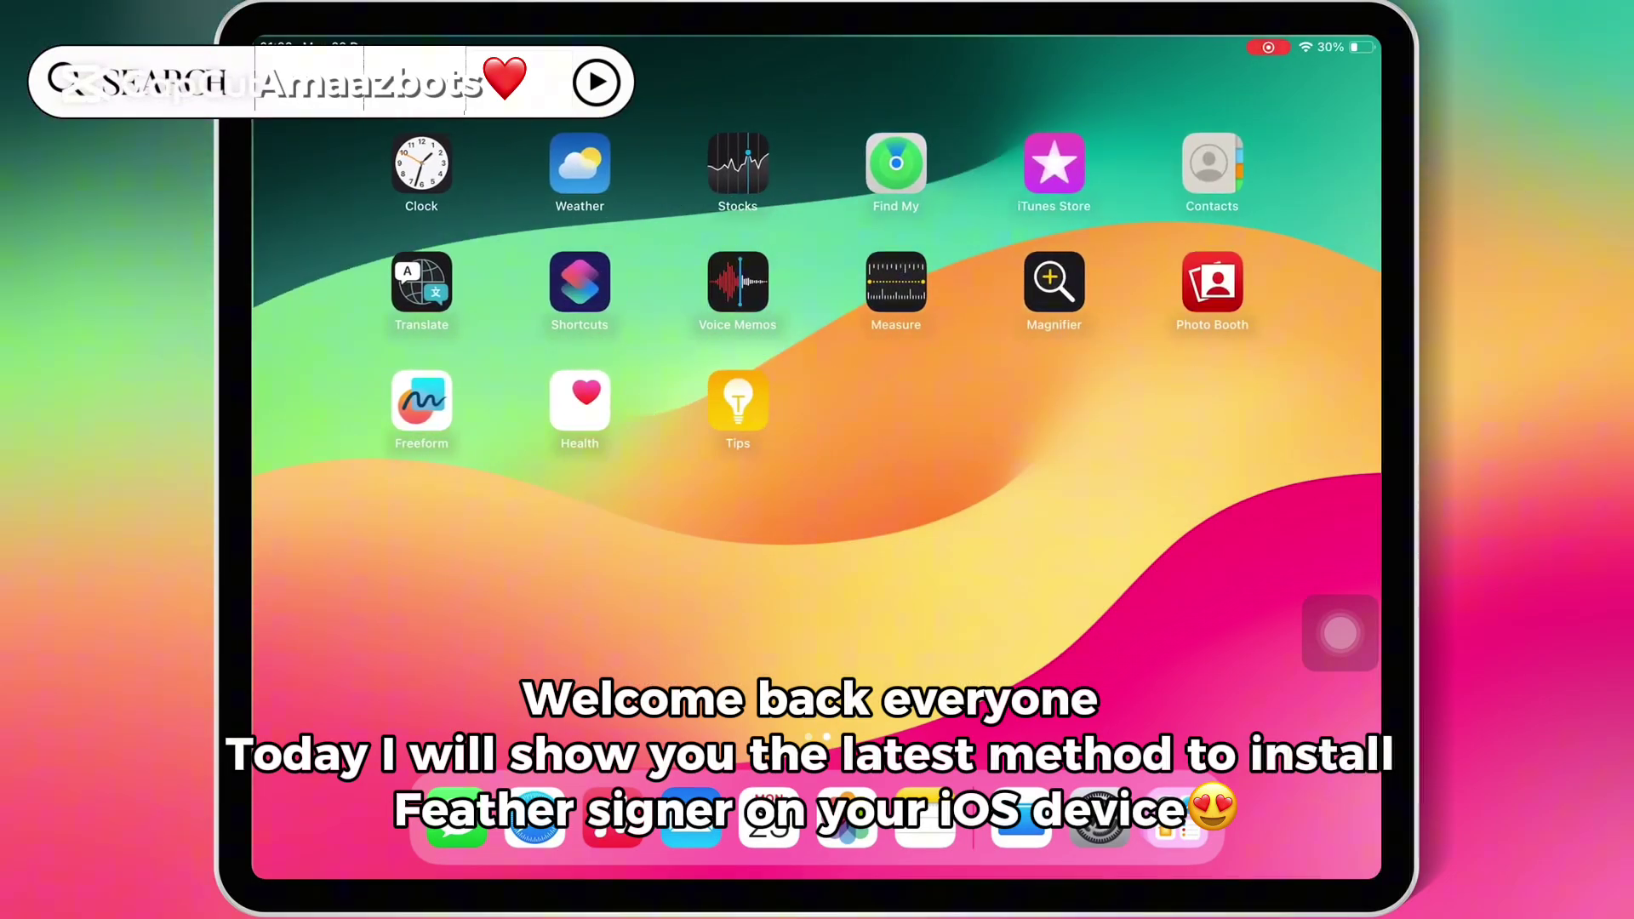
# Check the iPad's device information and iPadOS version in Settings, then return home
pyautogui.moveTo(1150, 537)
pyautogui.mouseDown()
pyautogui.moveTo(383, 537)
pyautogui.moveTo(1150, 537)
pyautogui.mouseUp()
pyautogui.moveTo(383, 536); pyautogui.dragTo(1149, 537)
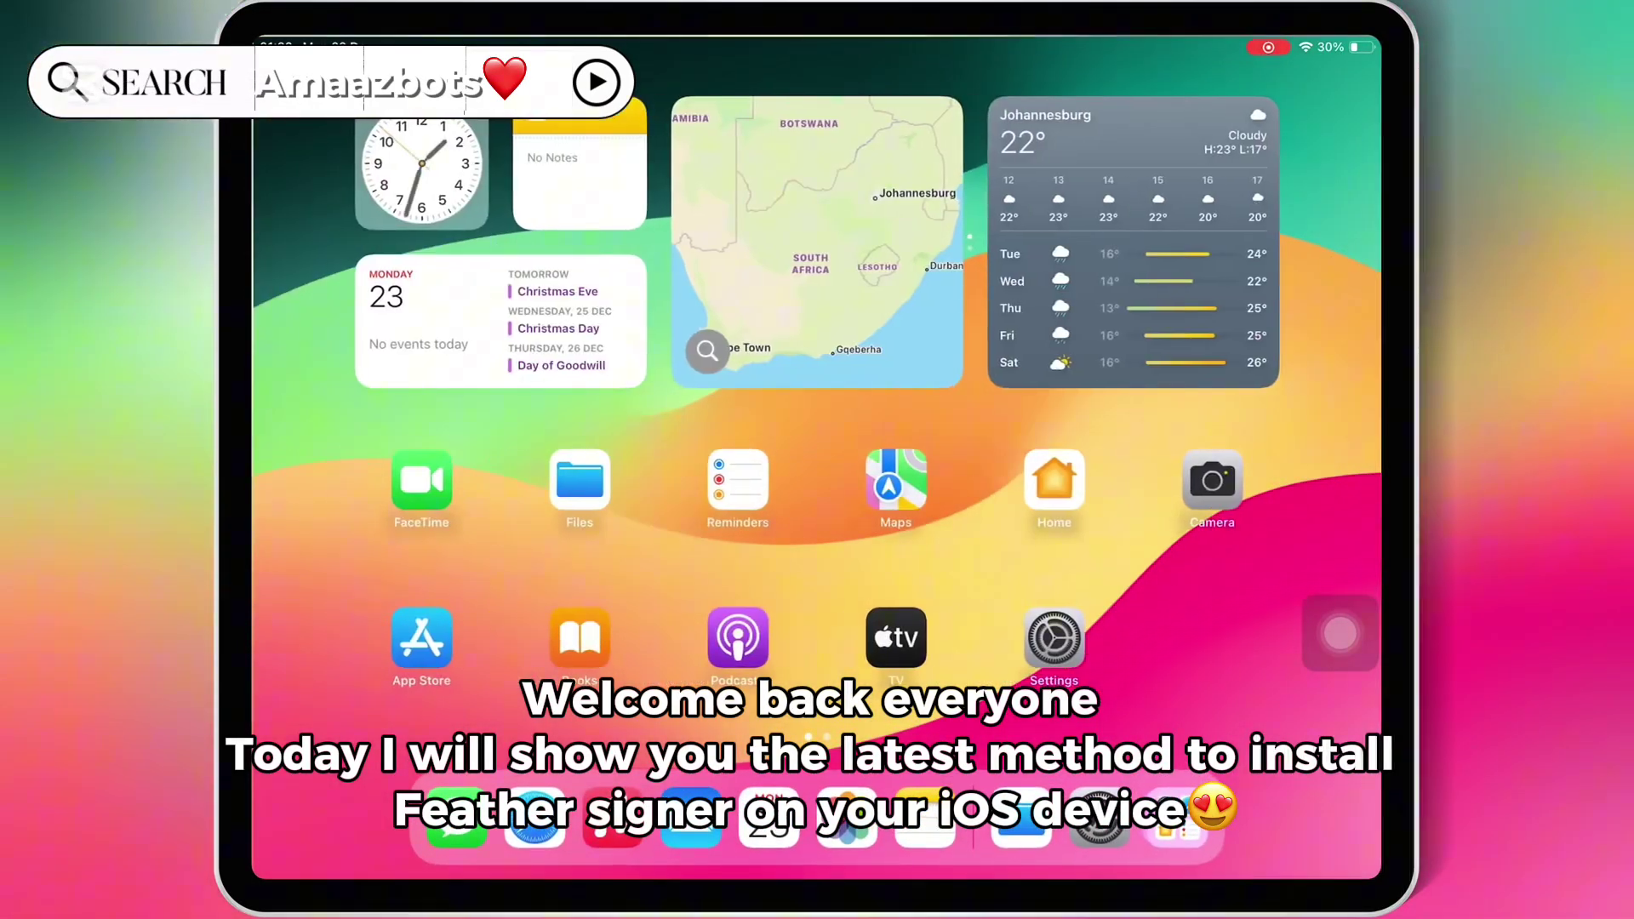
pyautogui.click(1053, 639)
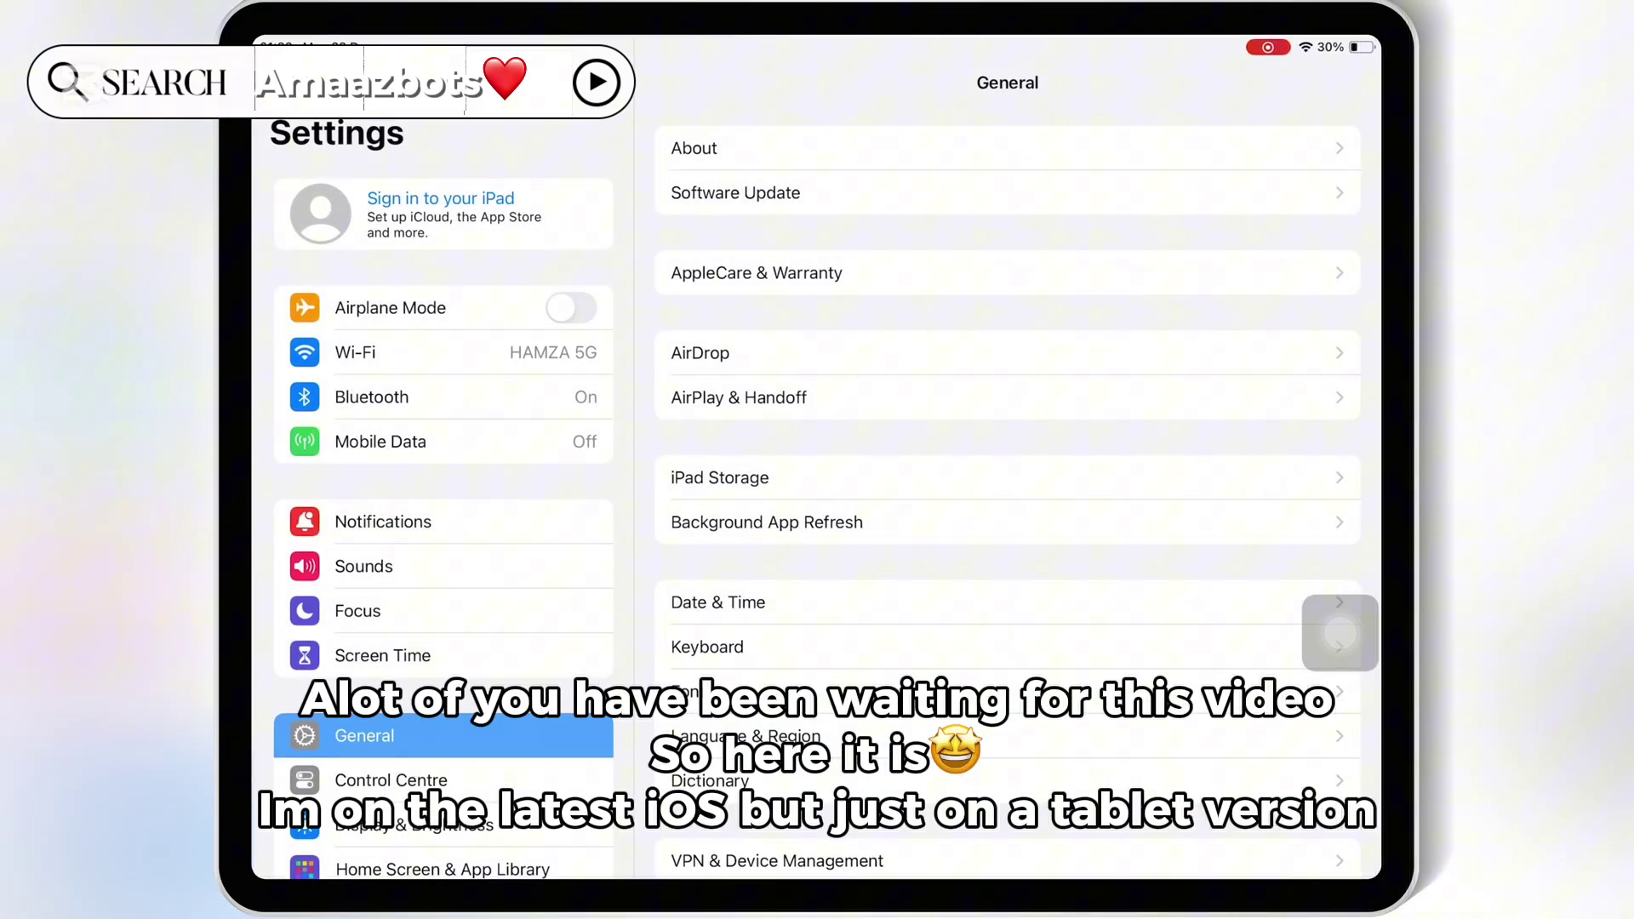
pyautogui.click(766, 148)
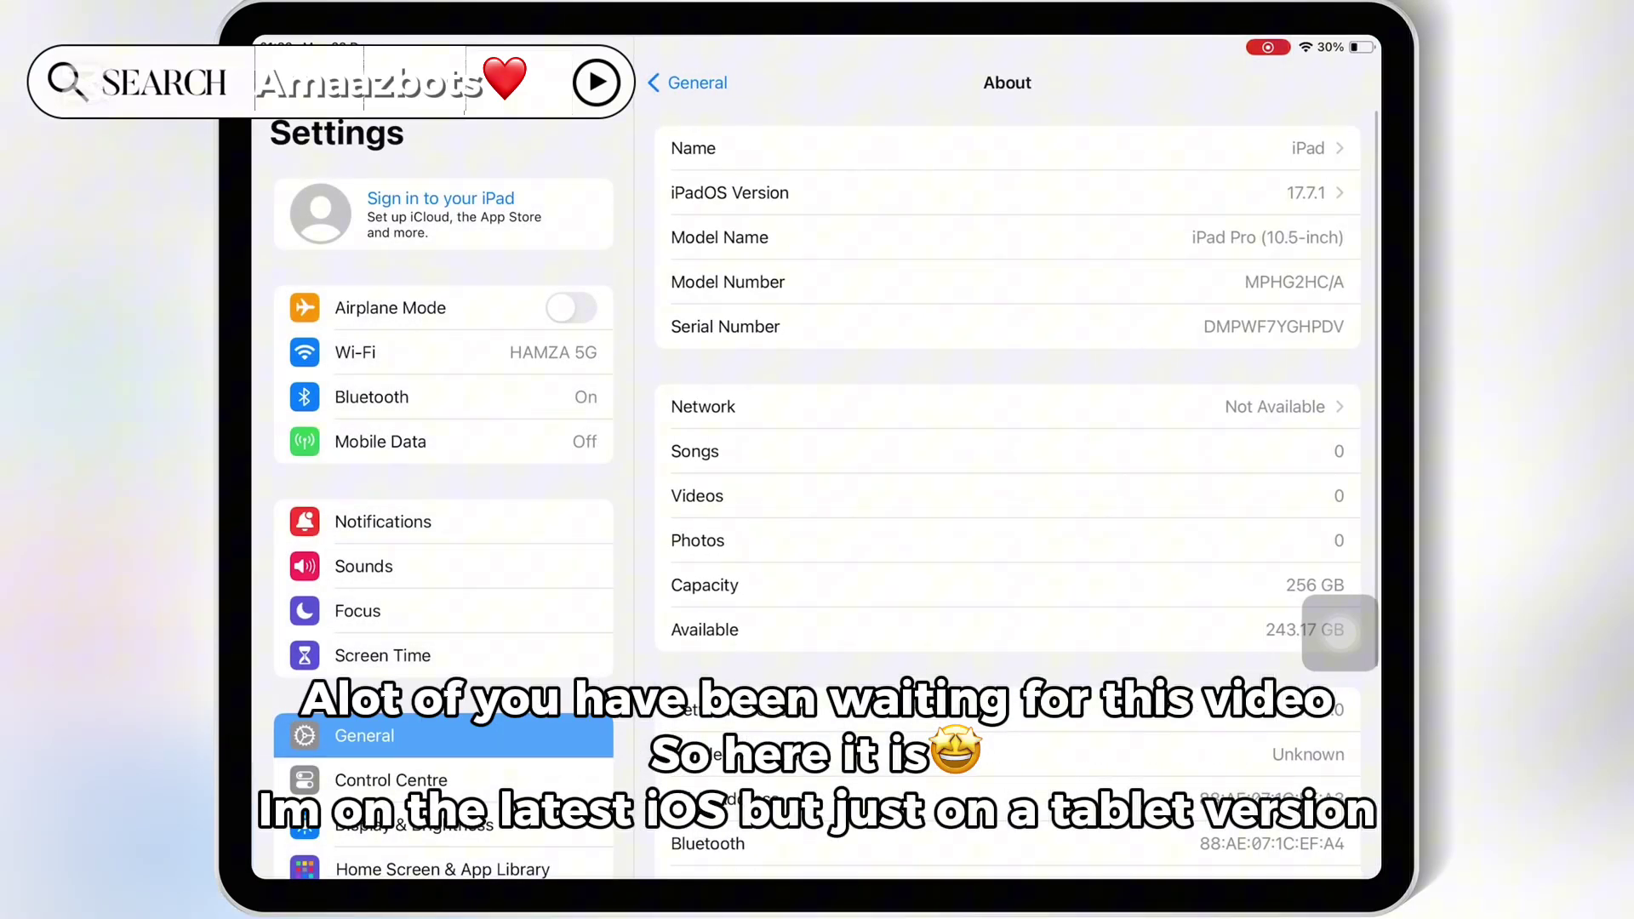
pyautogui.click(690, 82)
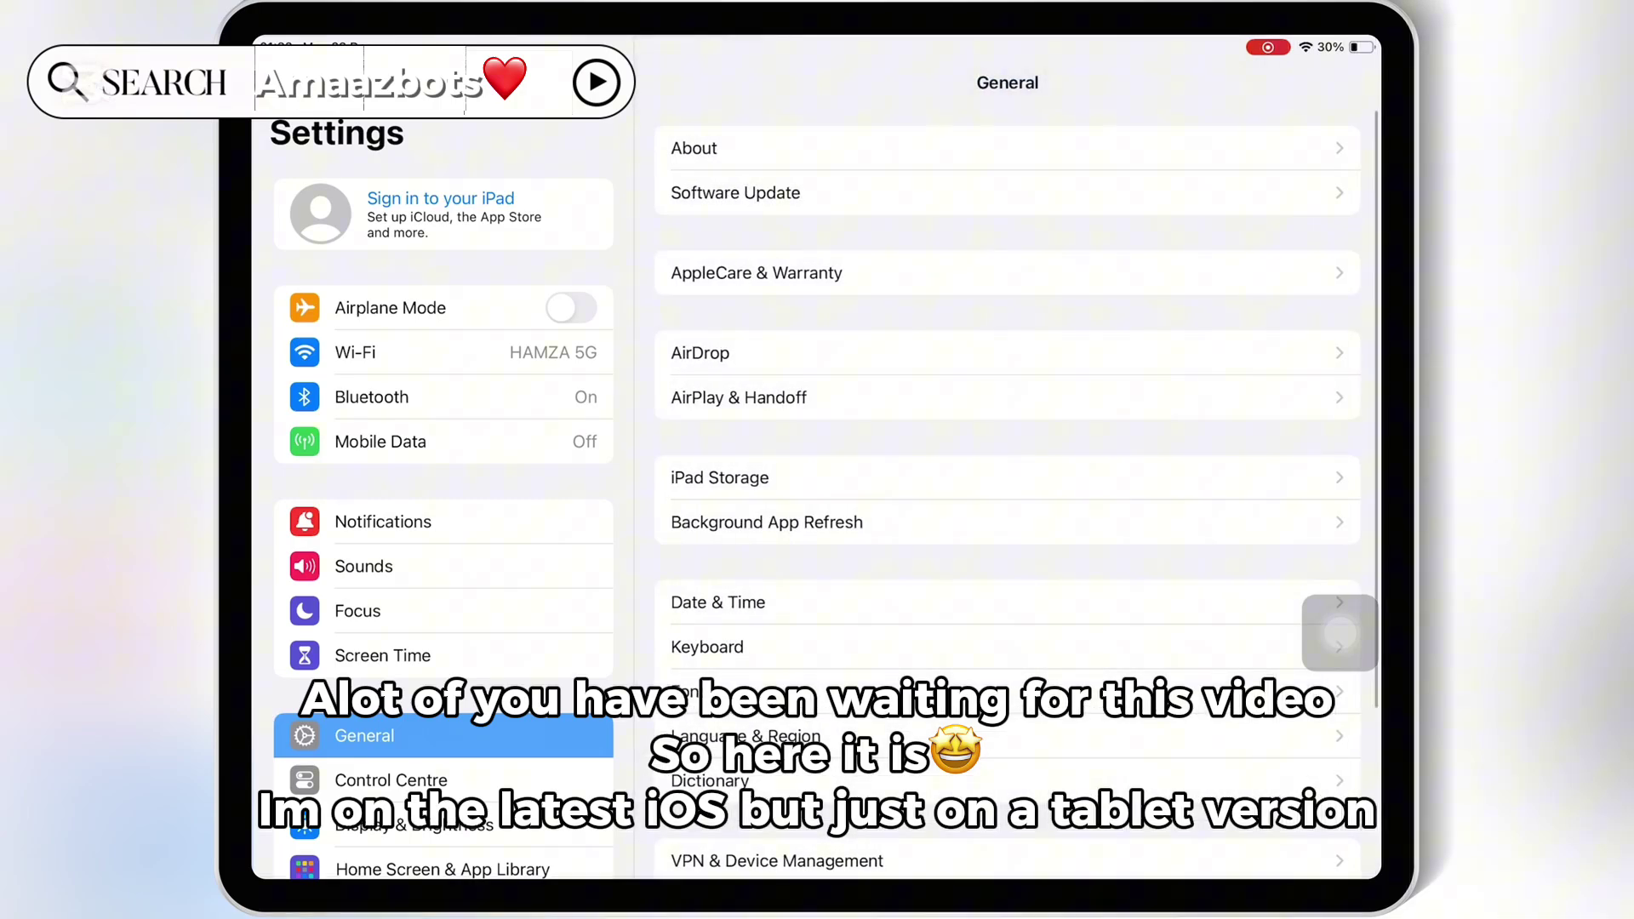
pyautogui.click(1339, 632)
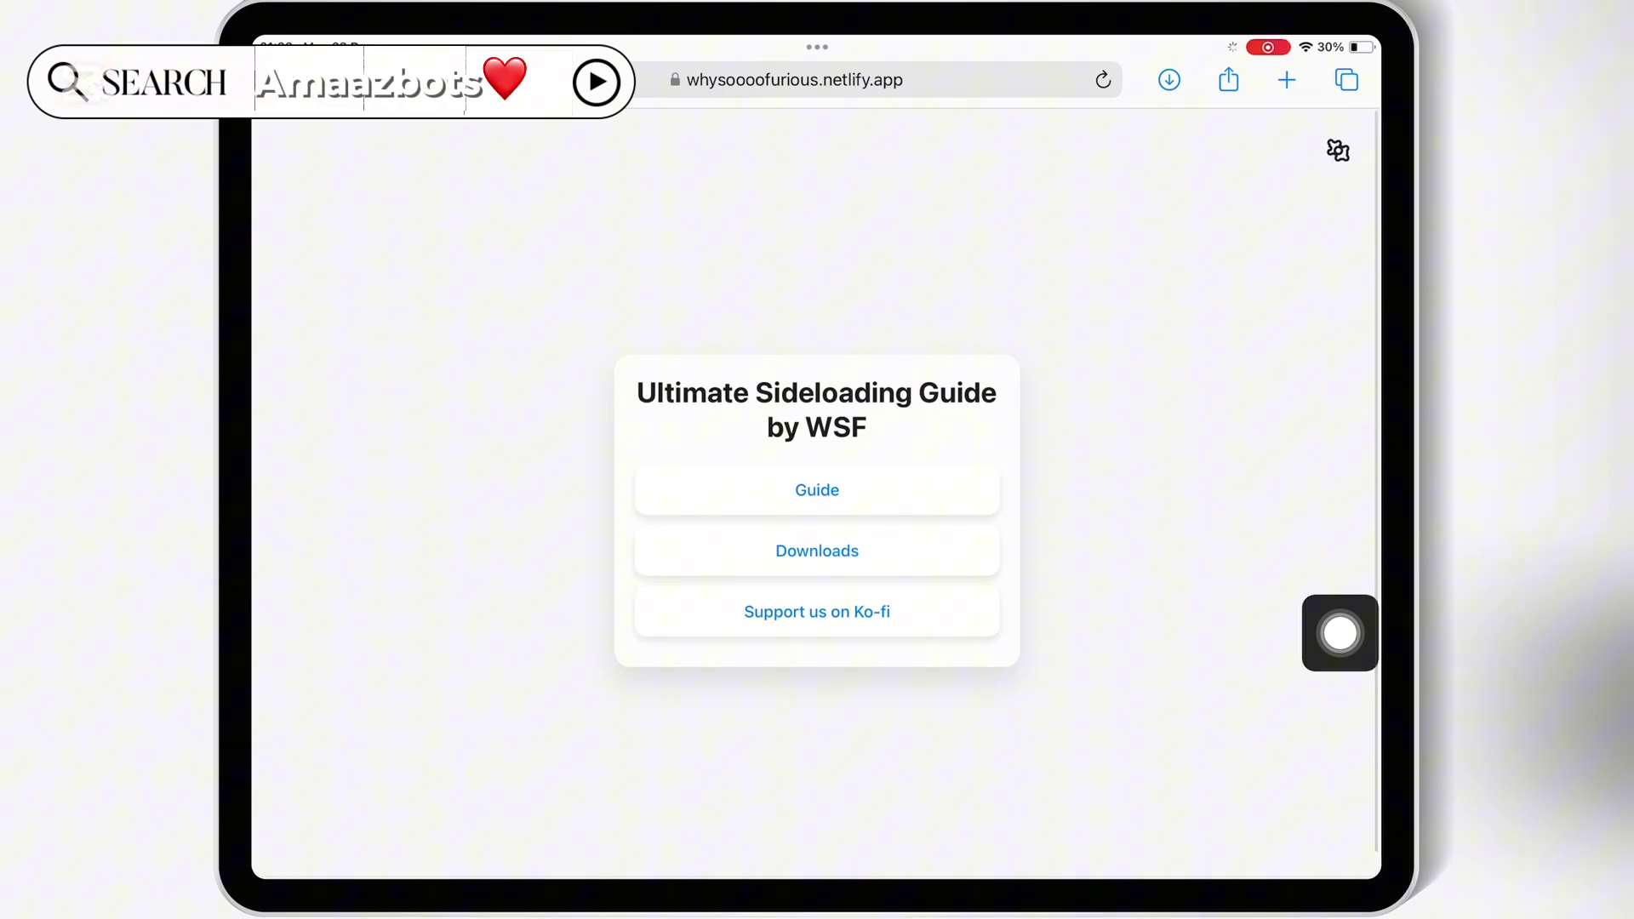
# Download the WSF Config Profile from the guide's Config Profiles downloads and allow it
pyautogui.moveTo(1339, 631)
pyautogui.mouseDown()
pyautogui.moveTo(932, 105)
pyautogui.moveTo(1339, 548)
pyautogui.moveTo(293, 613)
pyautogui.mouseUp()
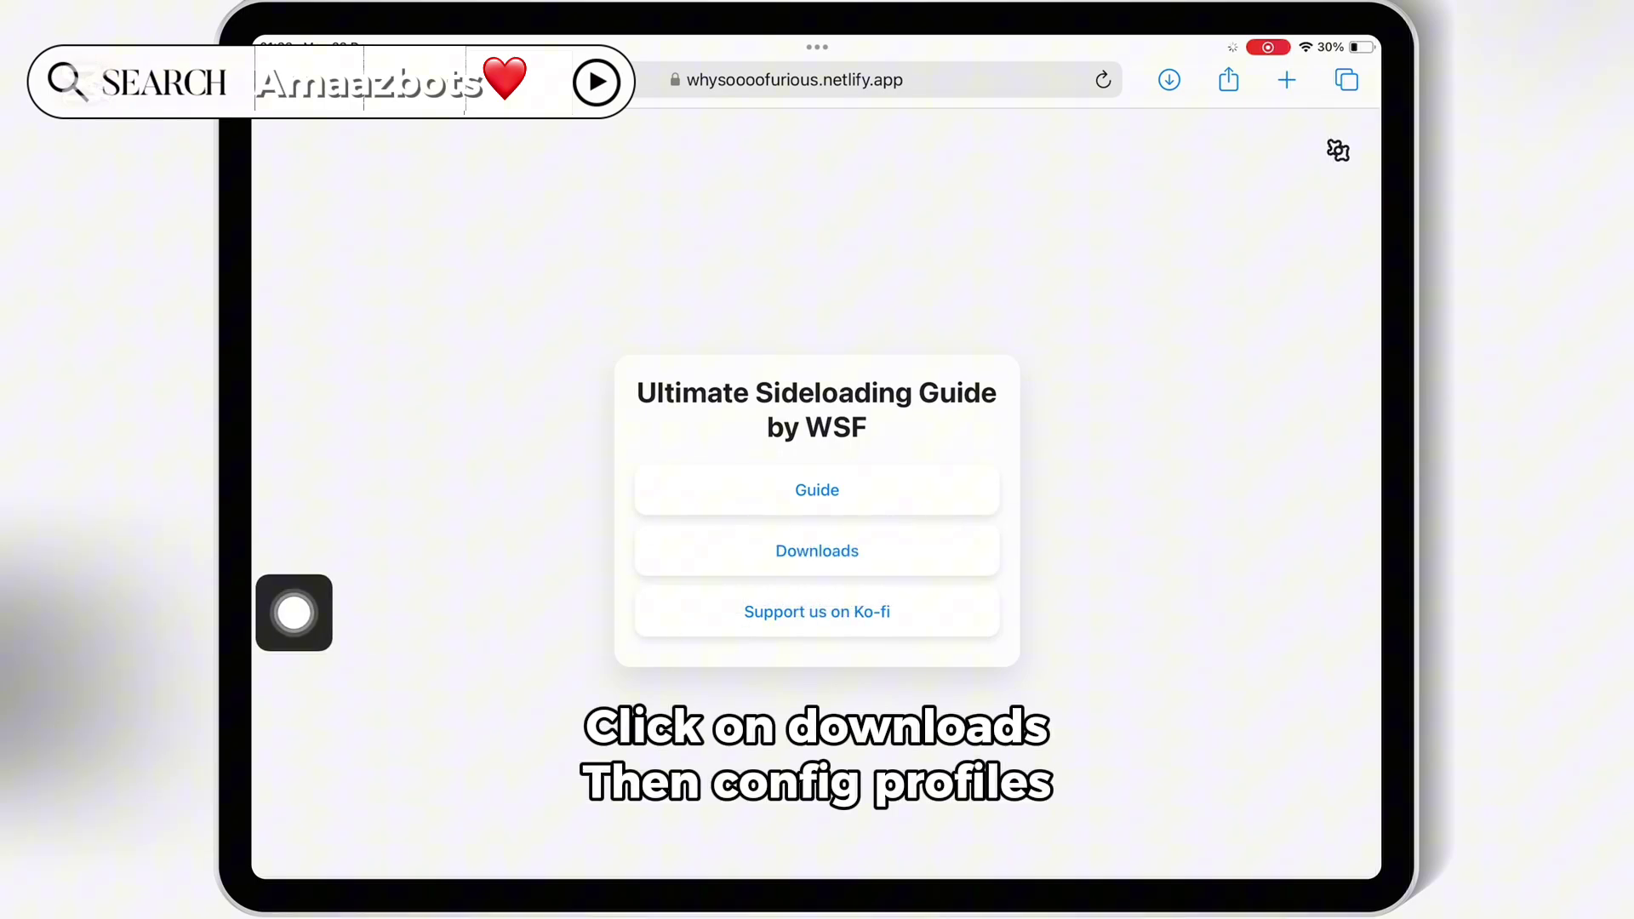
pyautogui.click(818, 550)
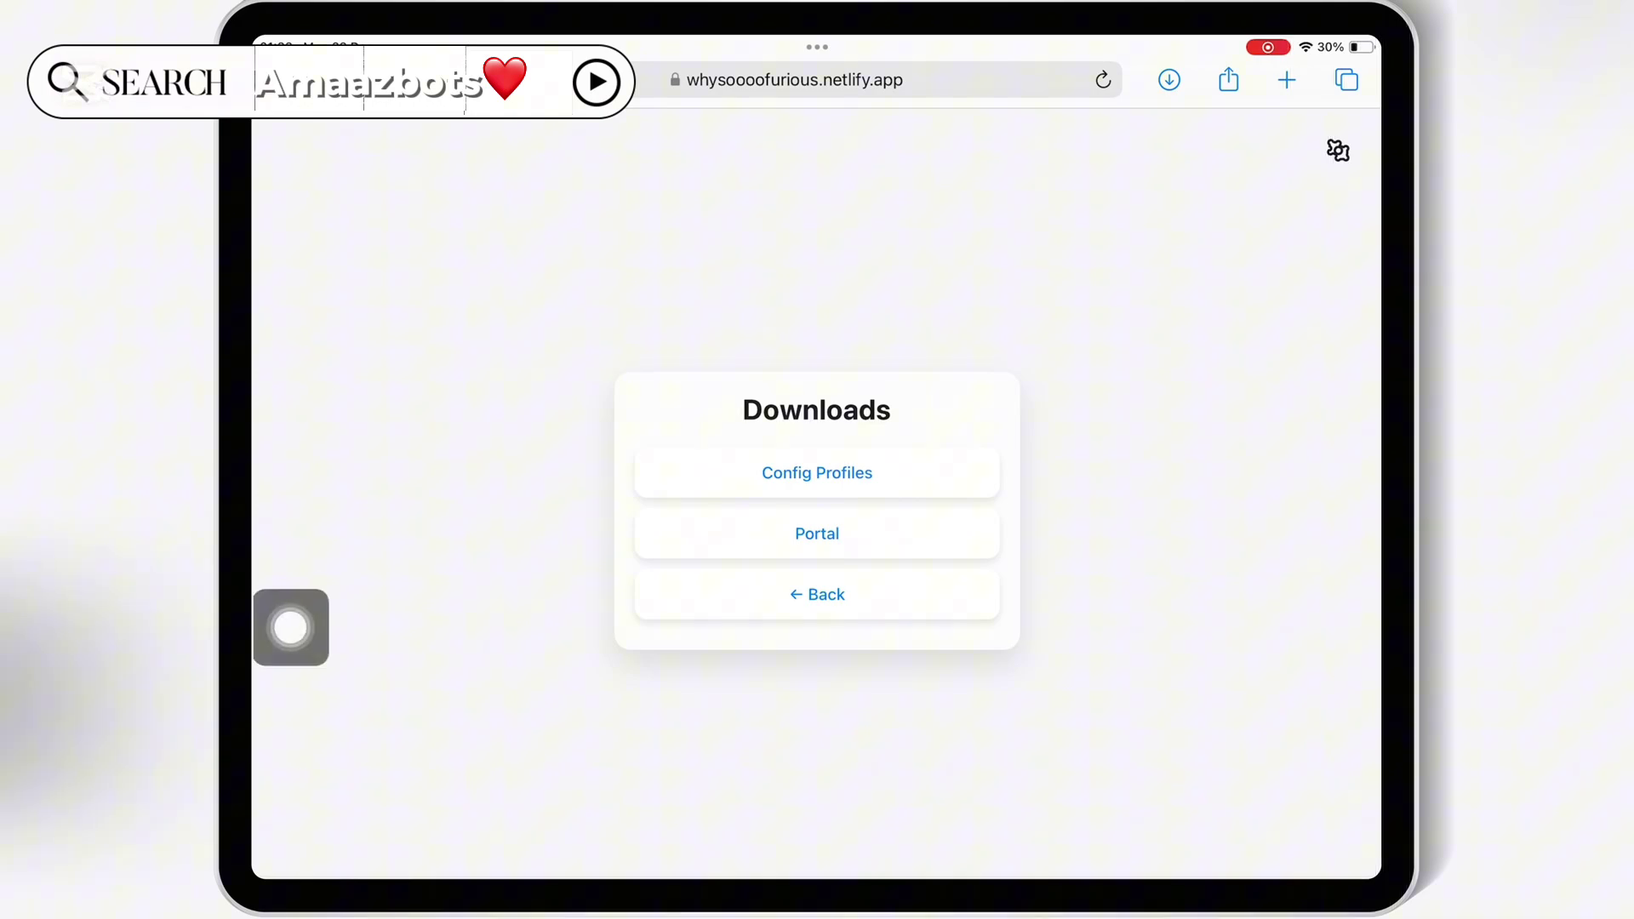
pyautogui.moveTo(295, 613)
pyautogui.mouseDown()
pyautogui.moveTo(766, 622)
pyautogui.moveTo(821, 474)
pyautogui.moveTo(800, 500)
pyautogui.mouseUp()
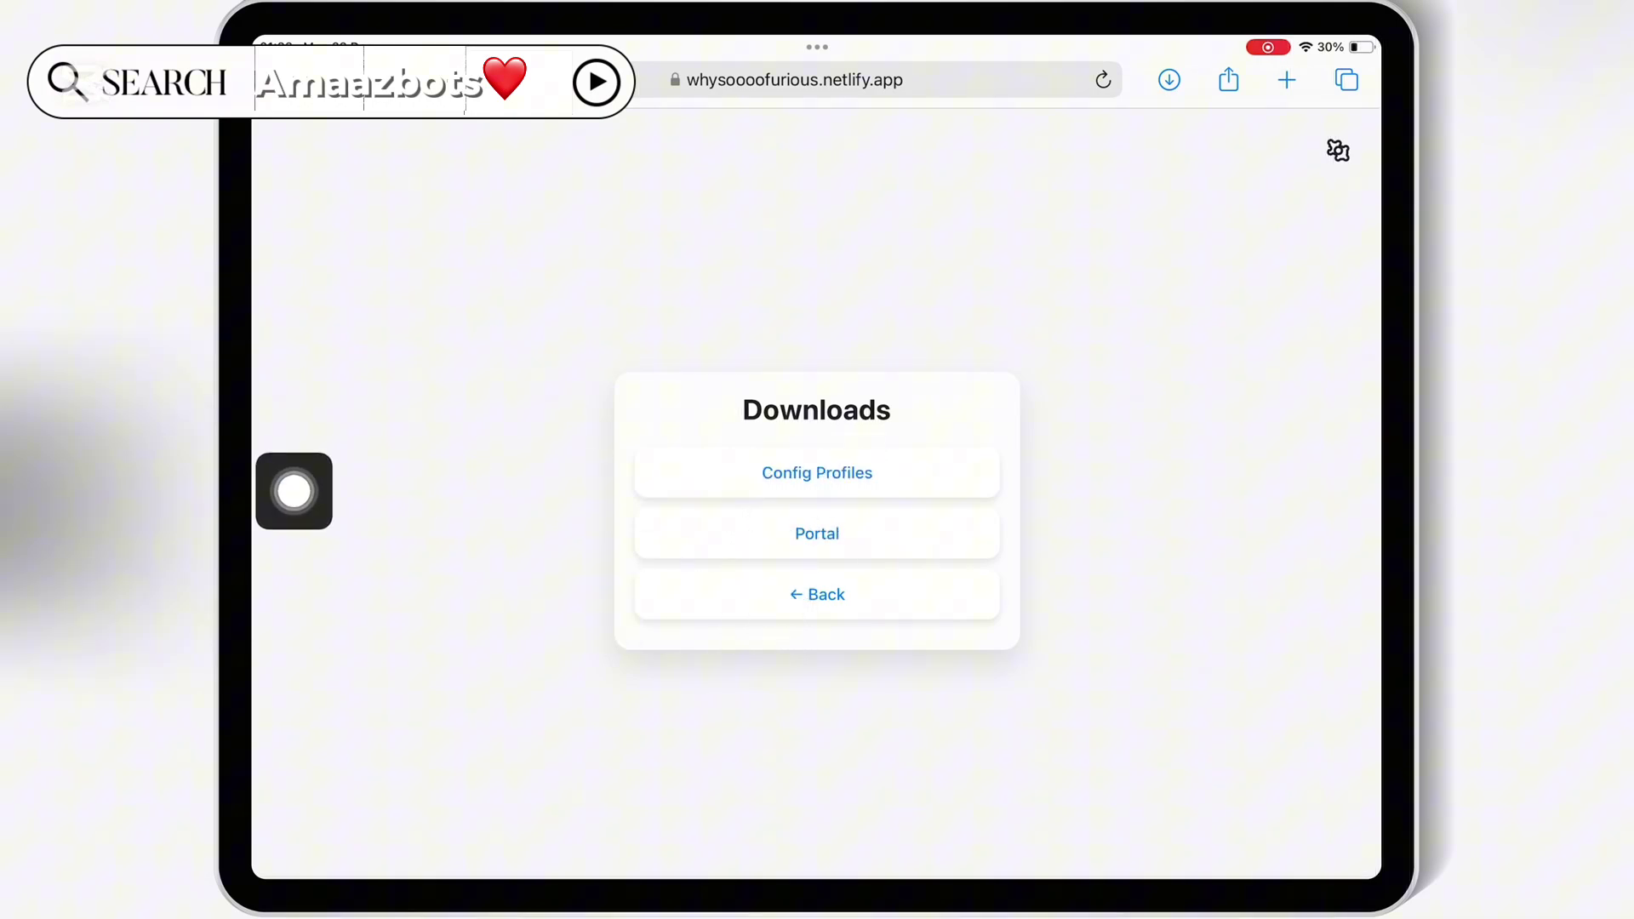
pyautogui.click(818, 473)
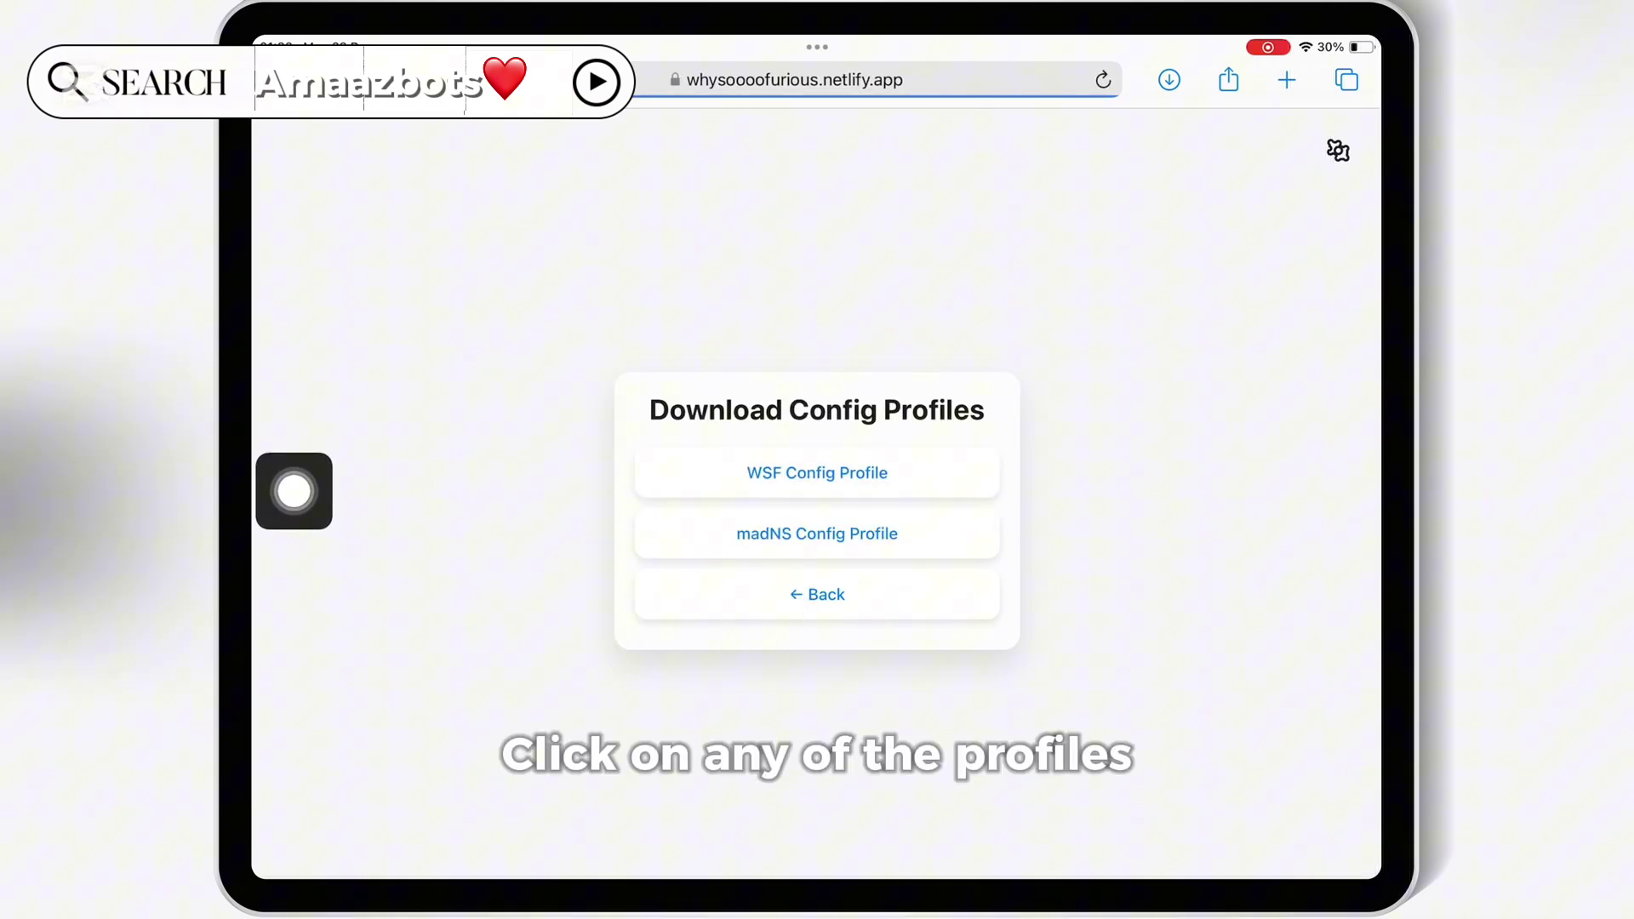
pyautogui.moveTo(294, 492)
pyautogui.mouseDown()
pyautogui.moveTo(428, 533)
pyautogui.moveTo(506, 530)
pyautogui.mouseUp()
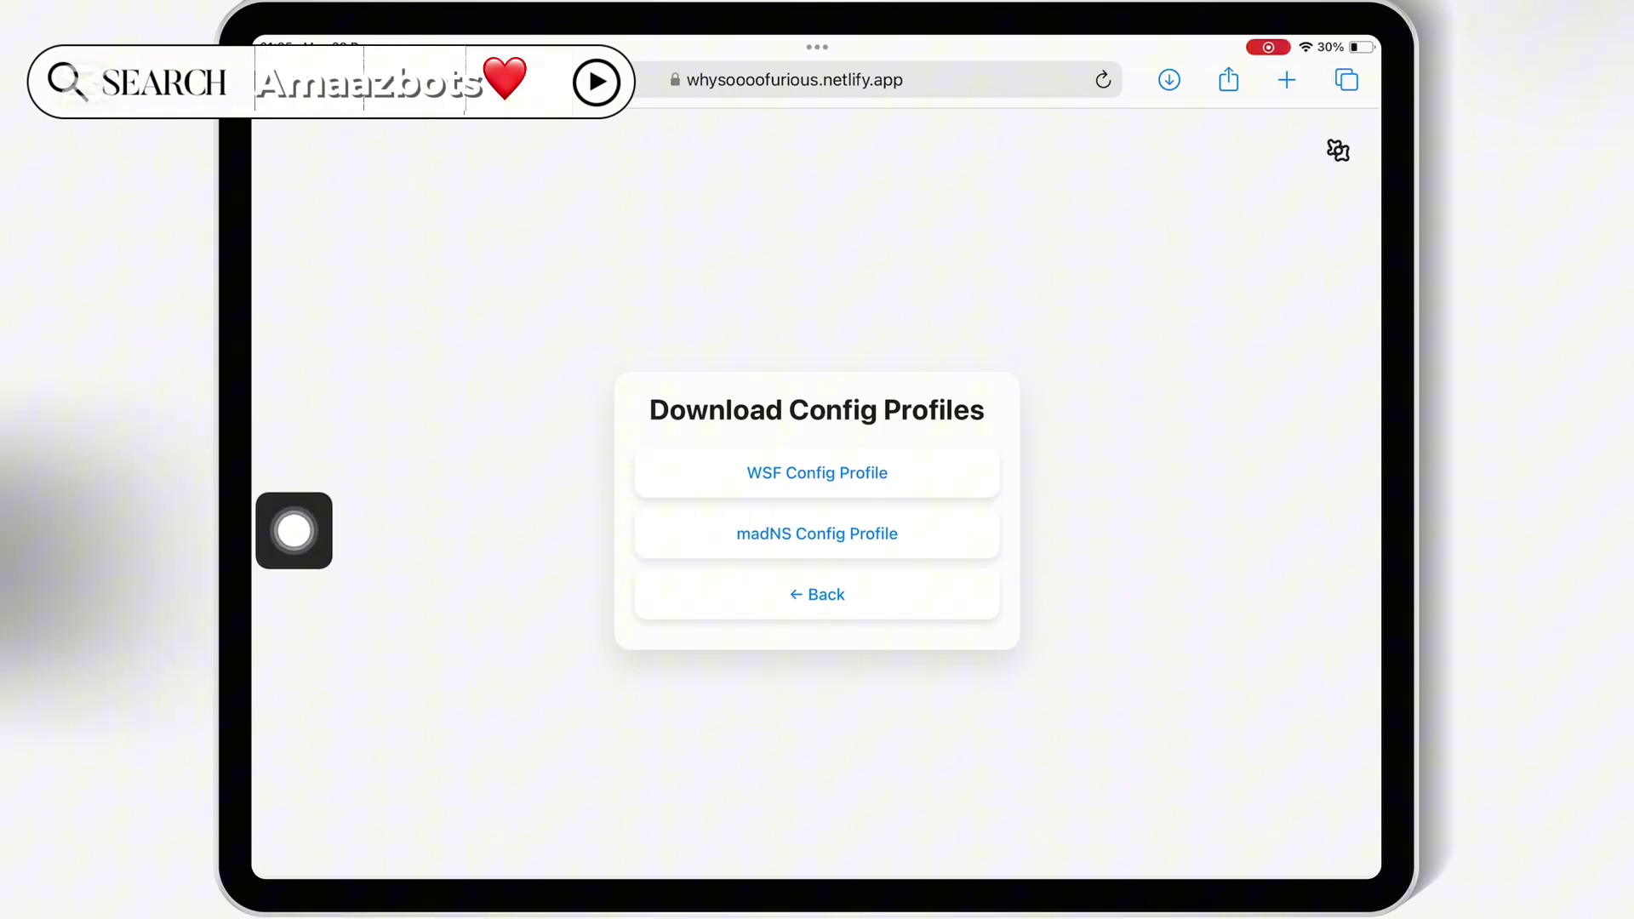
pyautogui.click(817, 473)
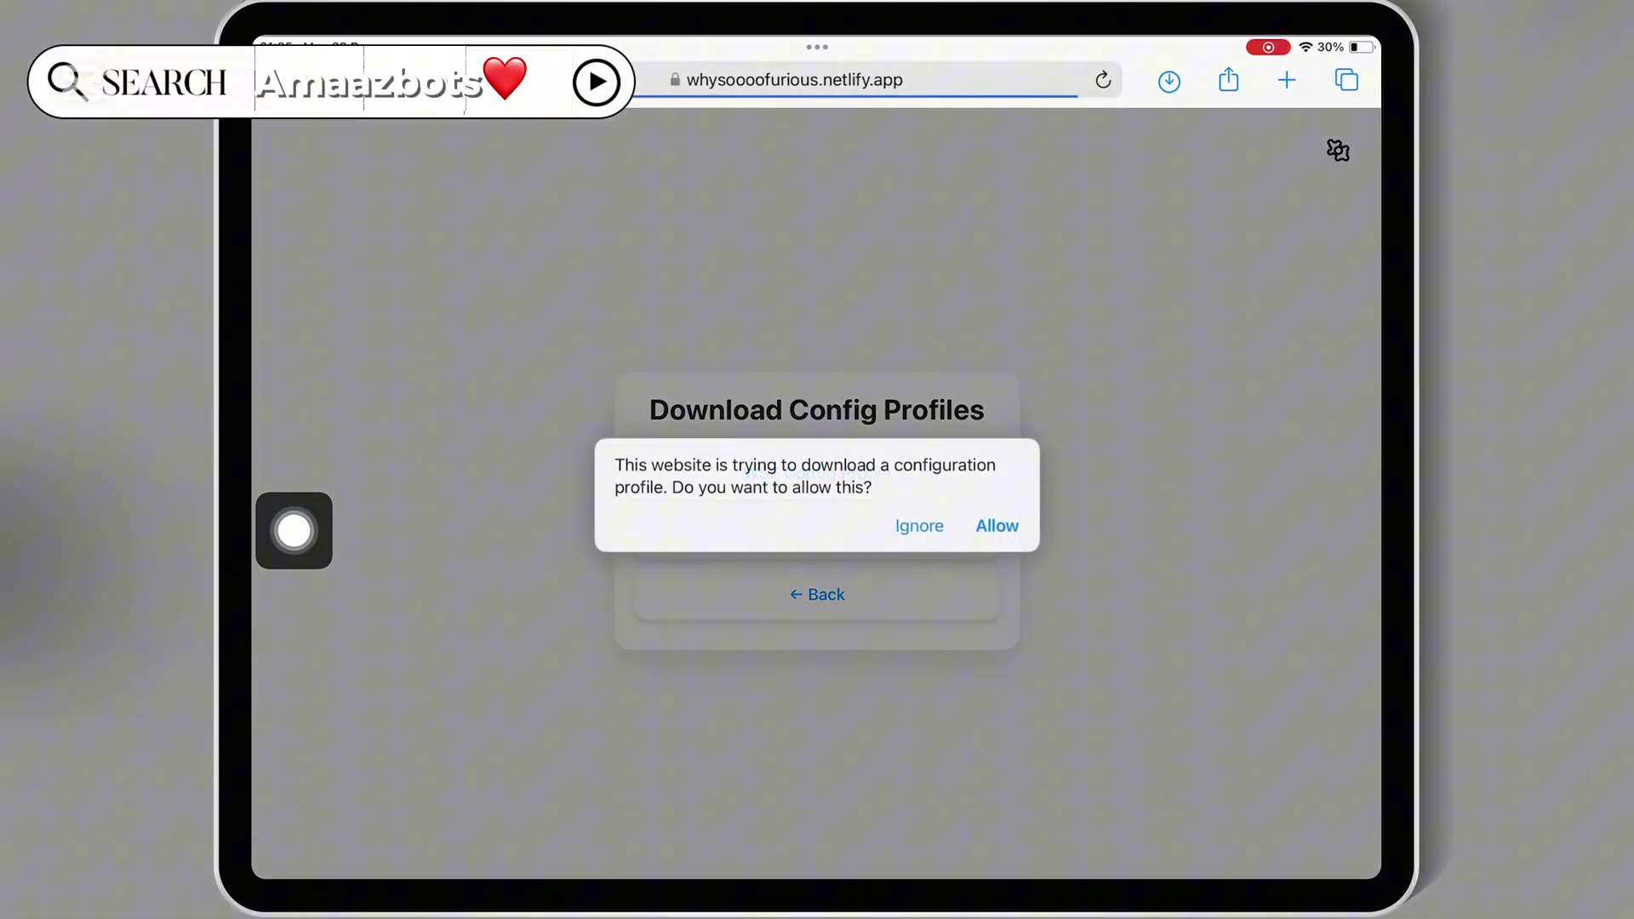
pyautogui.click(996, 525)
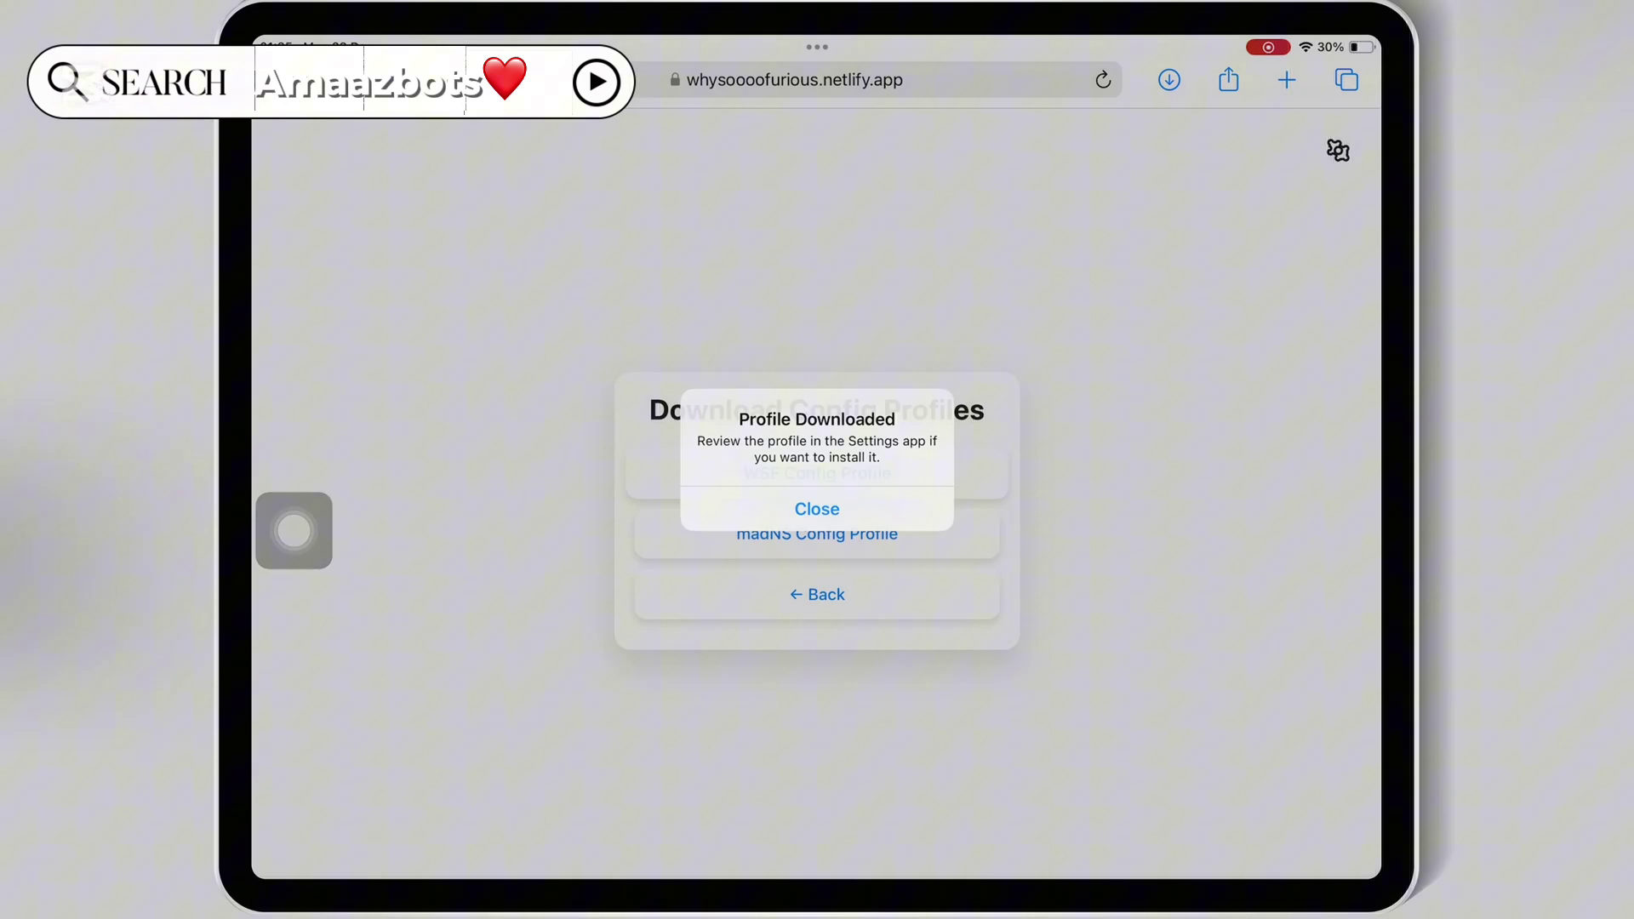
pyautogui.click(817, 509)
pyautogui.click(294, 531)
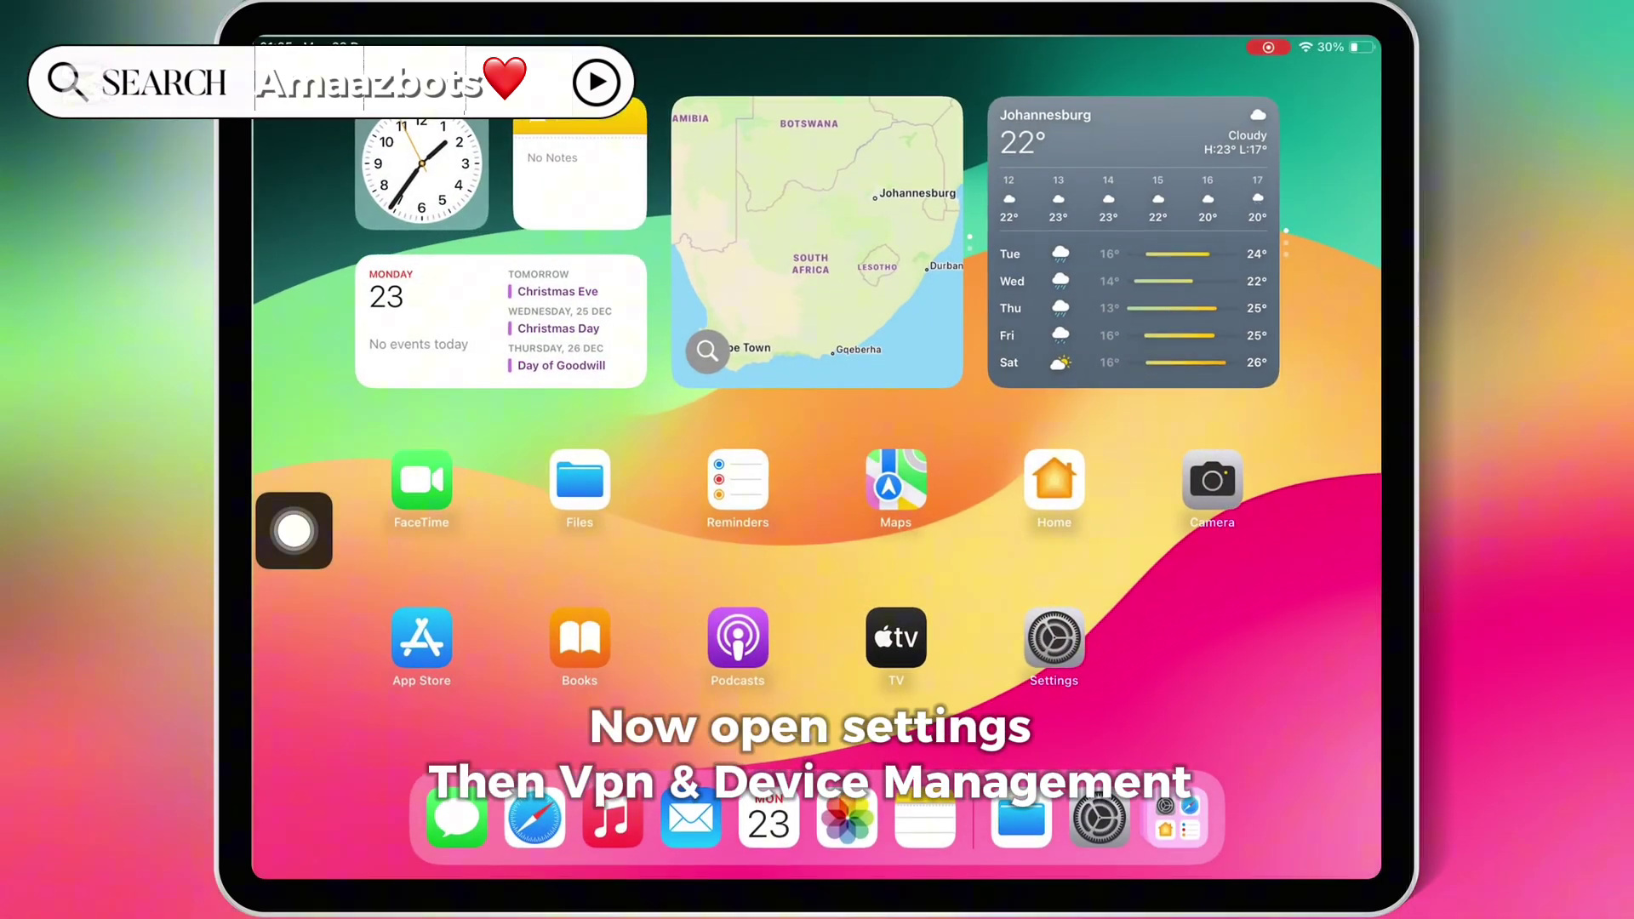
# Install the downloaded profile via Settings, then get back to the website
pyautogui.click(1043, 630)
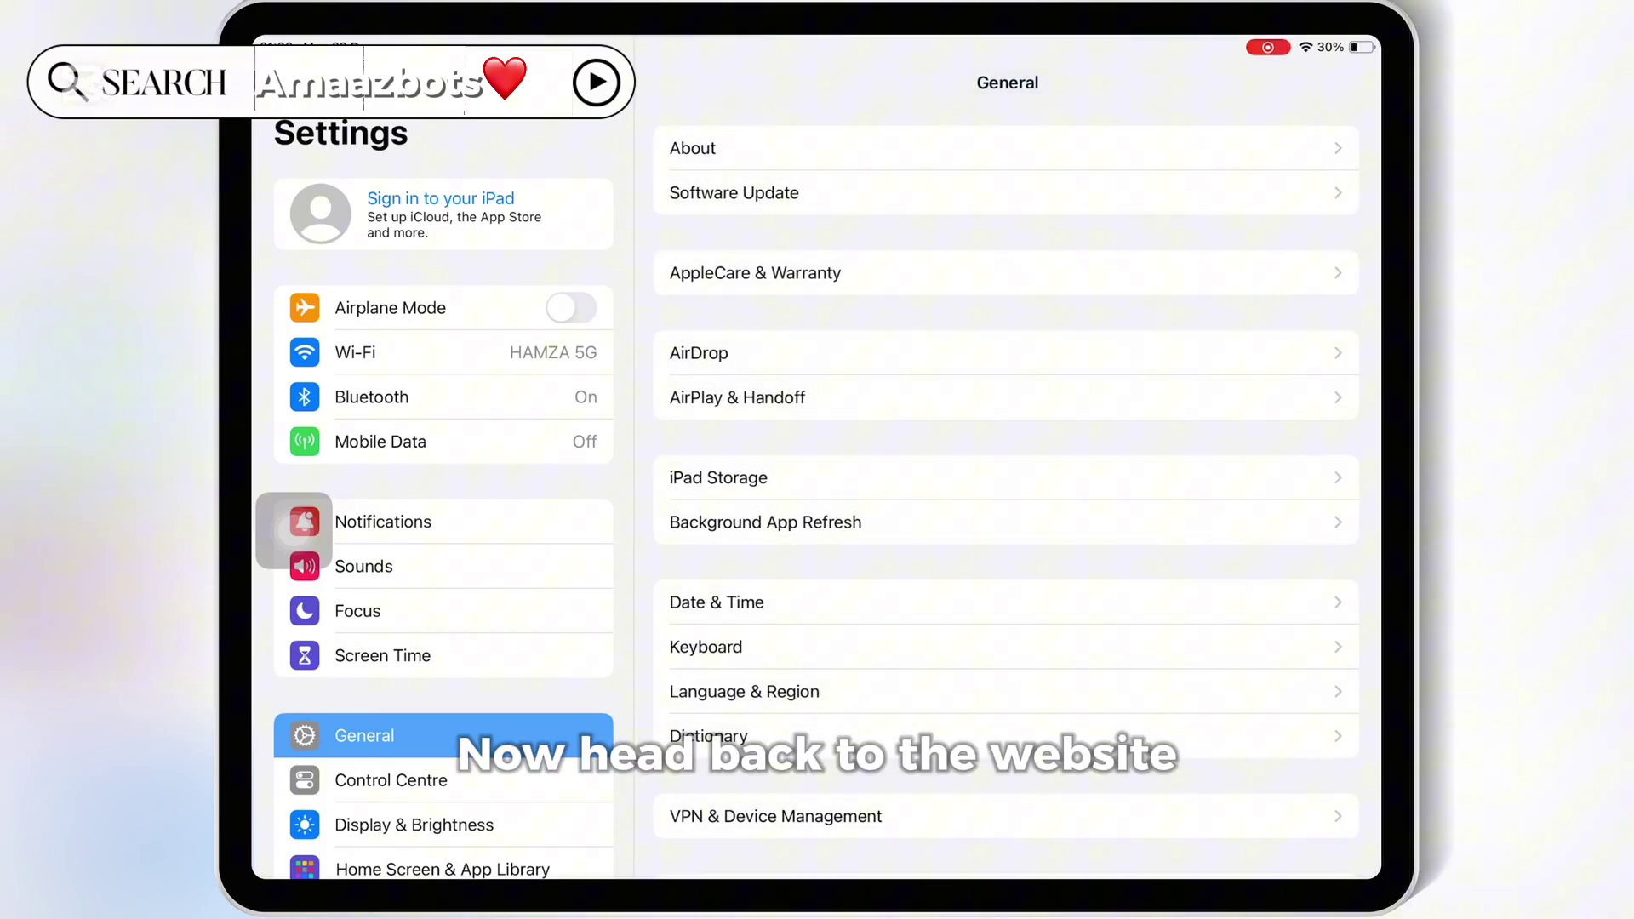
pyautogui.click(293, 530)
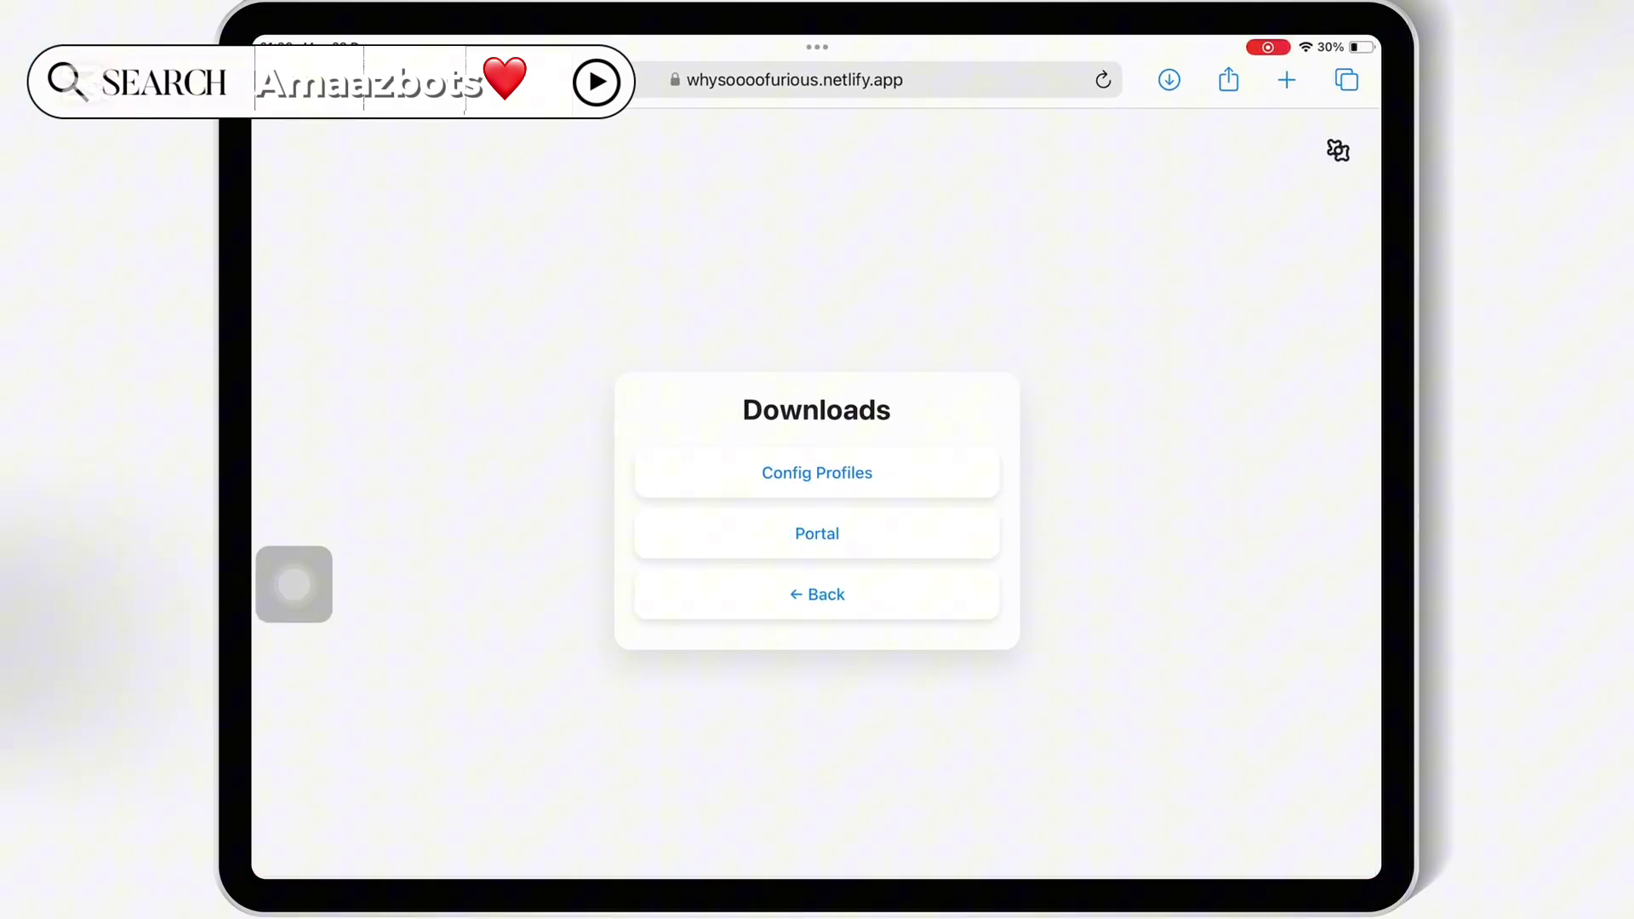
# Start installing Portal from a download link and confirm the install
pyautogui.moveTo(294, 583); pyautogui.dragTo(755, 518)
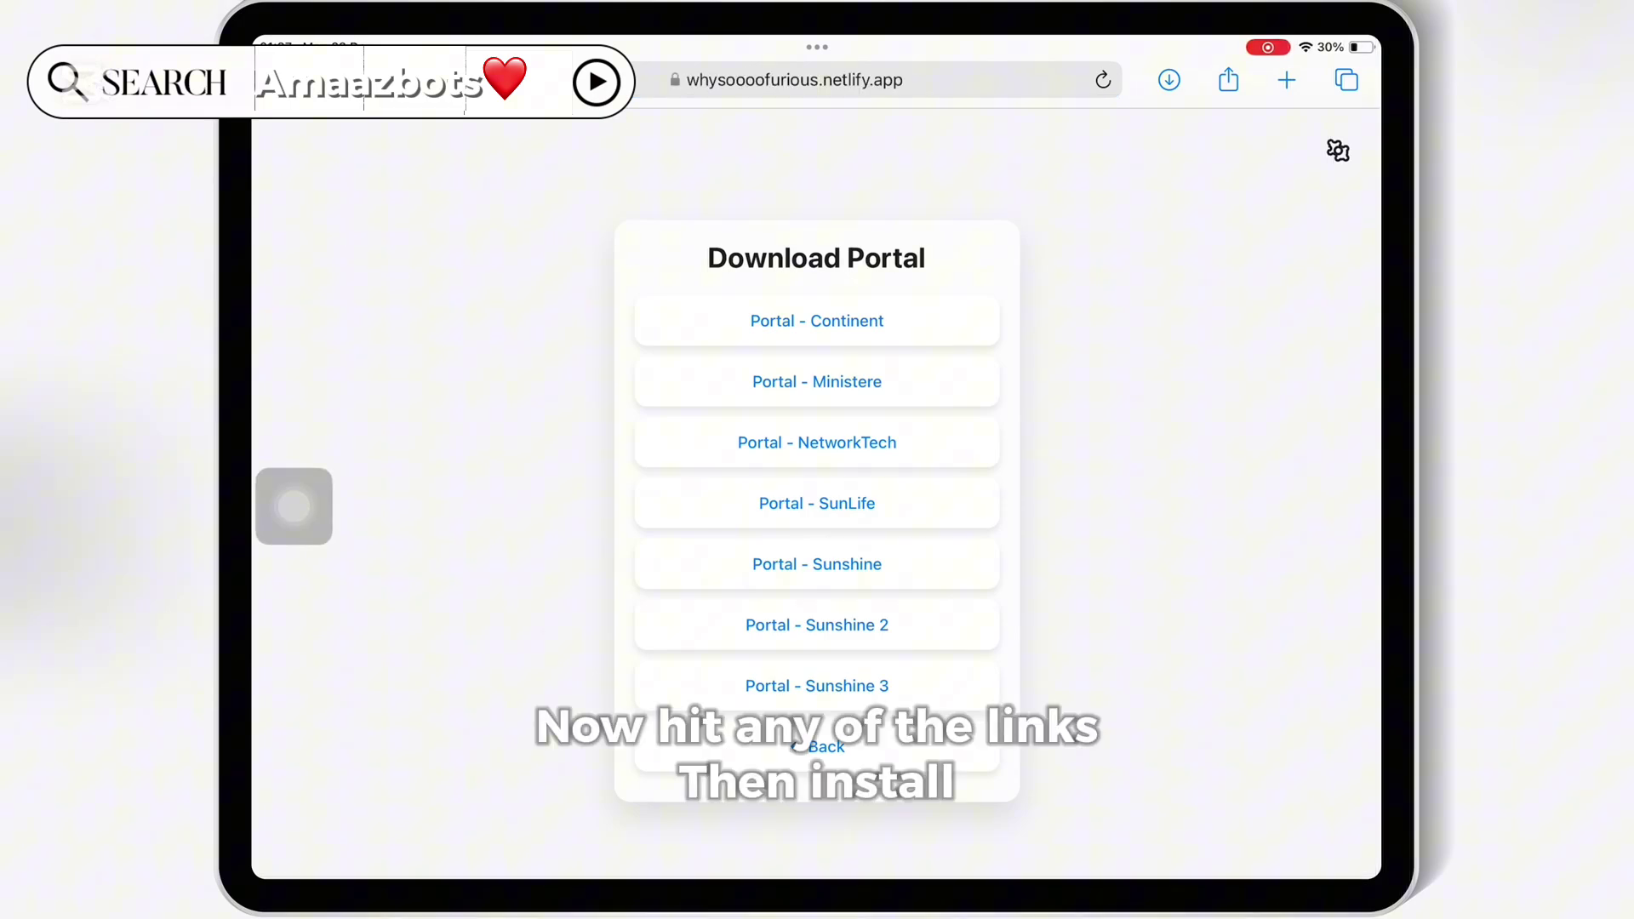
pyautogui.scroll(-2, 818, 511)
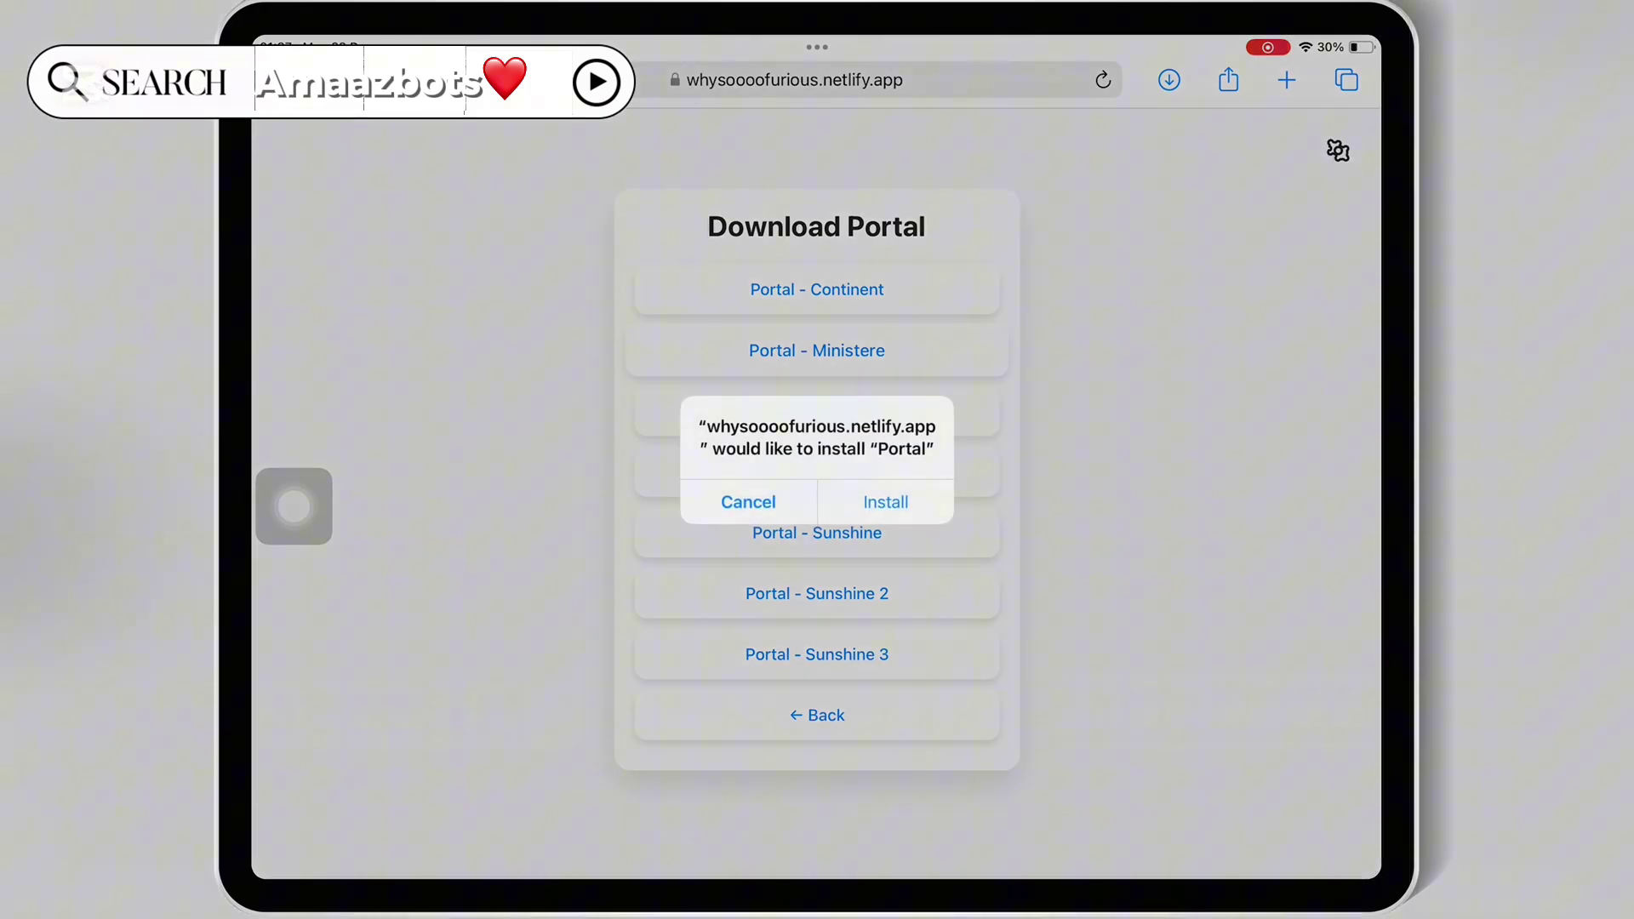
pyautogui.click(865, 499)
pyautogui.click(293, 506)
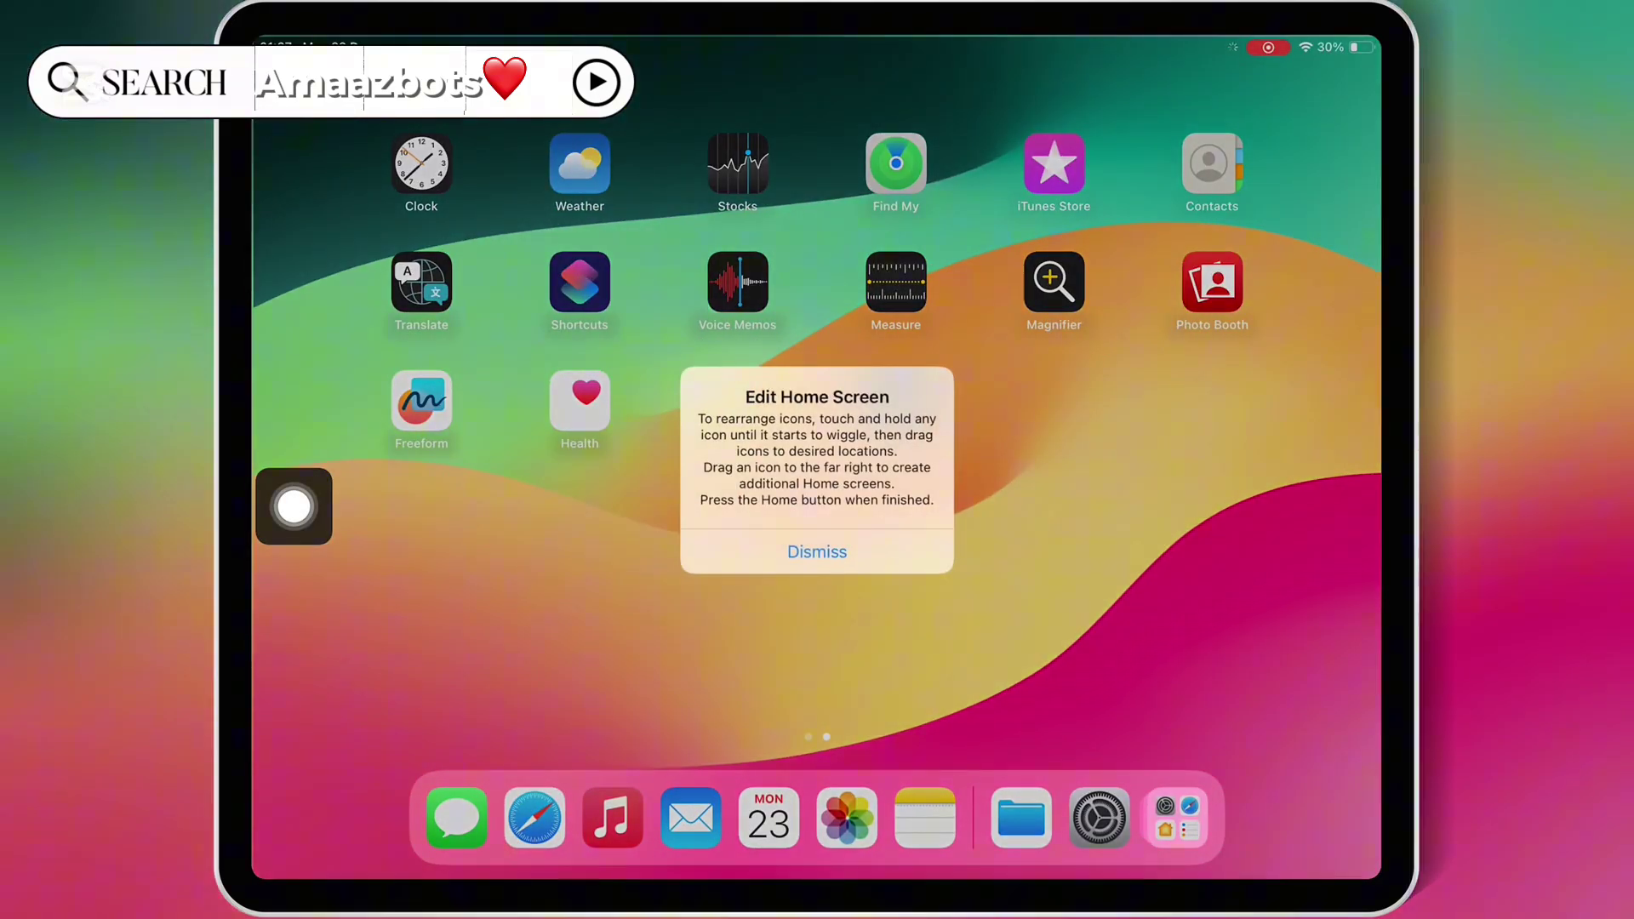
pyautogui.click(817, 550)
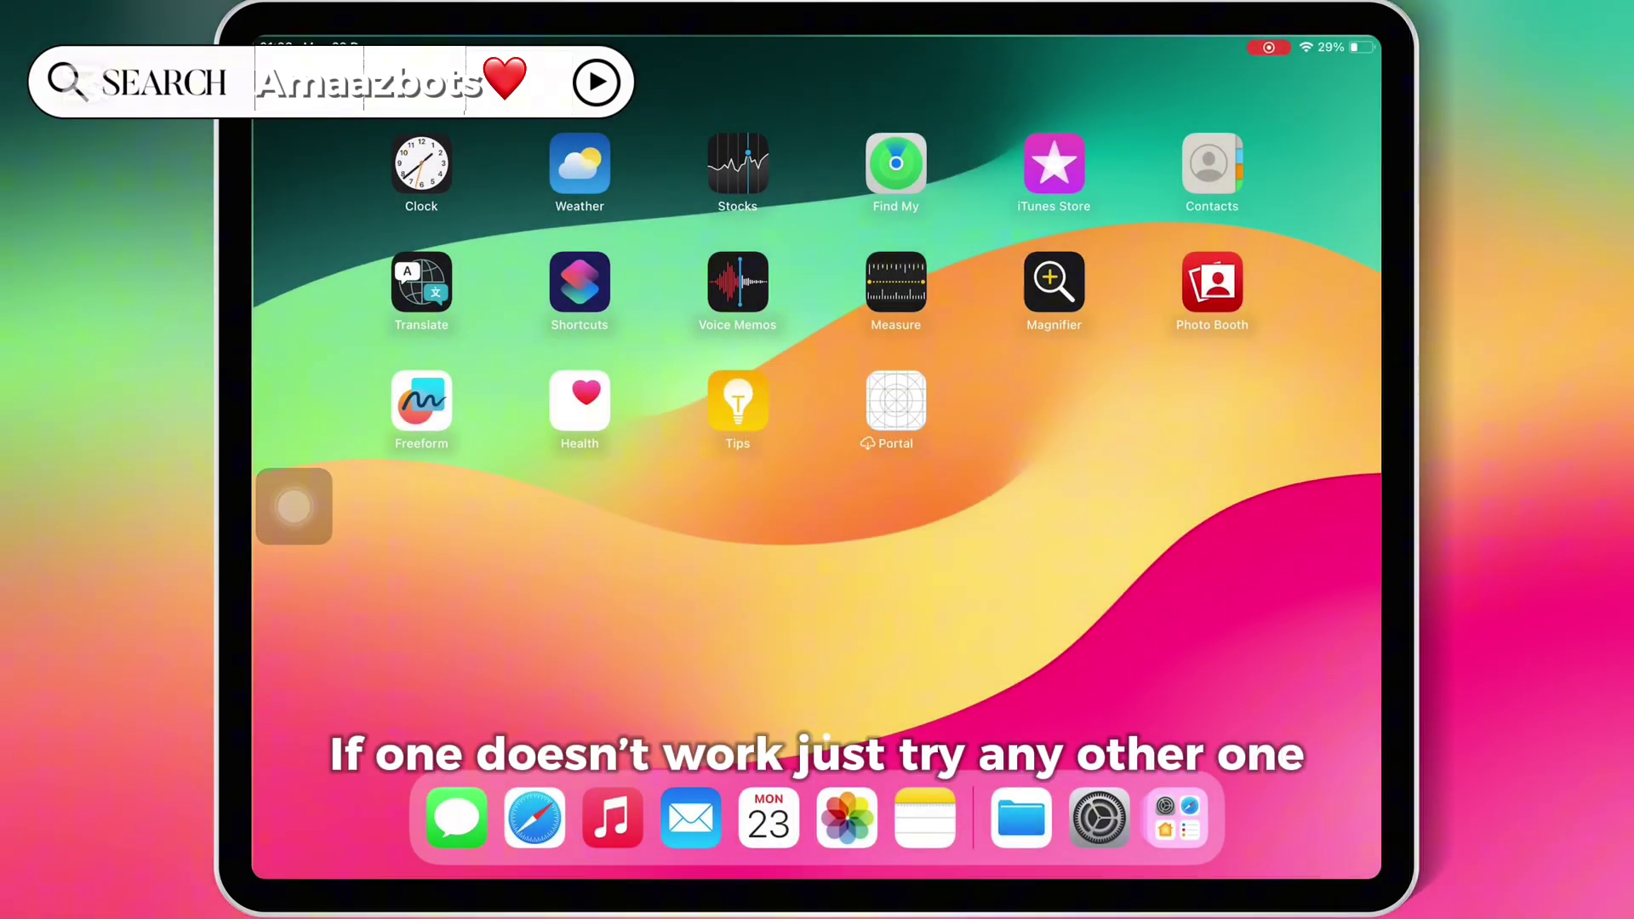
# Install Portal again from the Portal - Continent link and return to the home screen
pyautogui.click(533, 818)
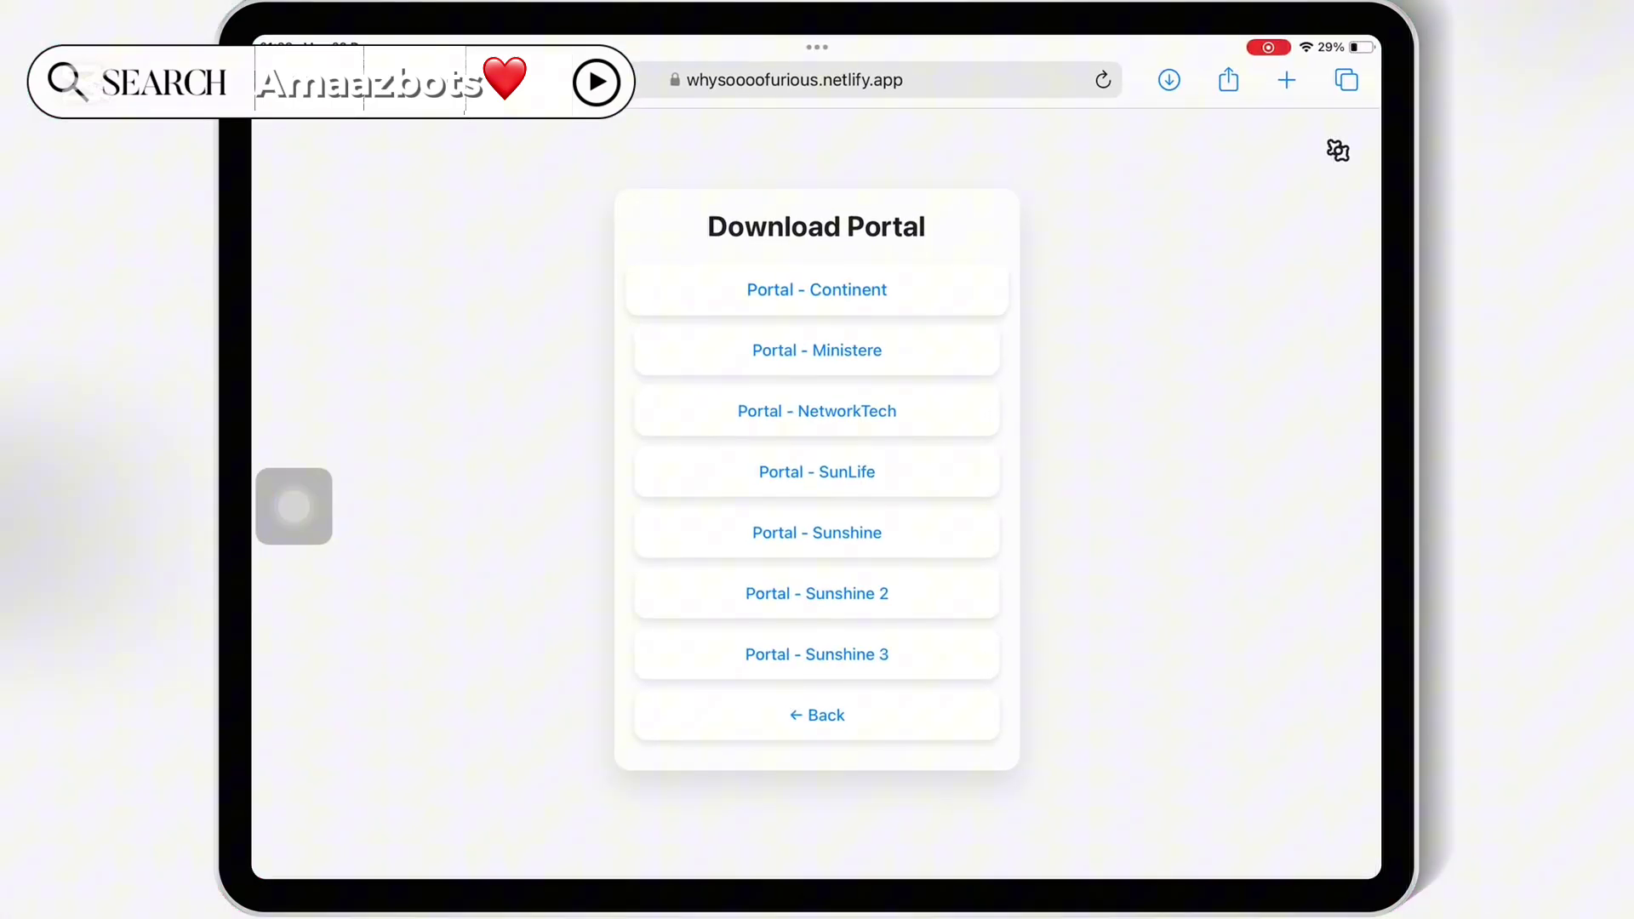
pyautogui.click(817, 291)
pyautogui.click(882, 500)
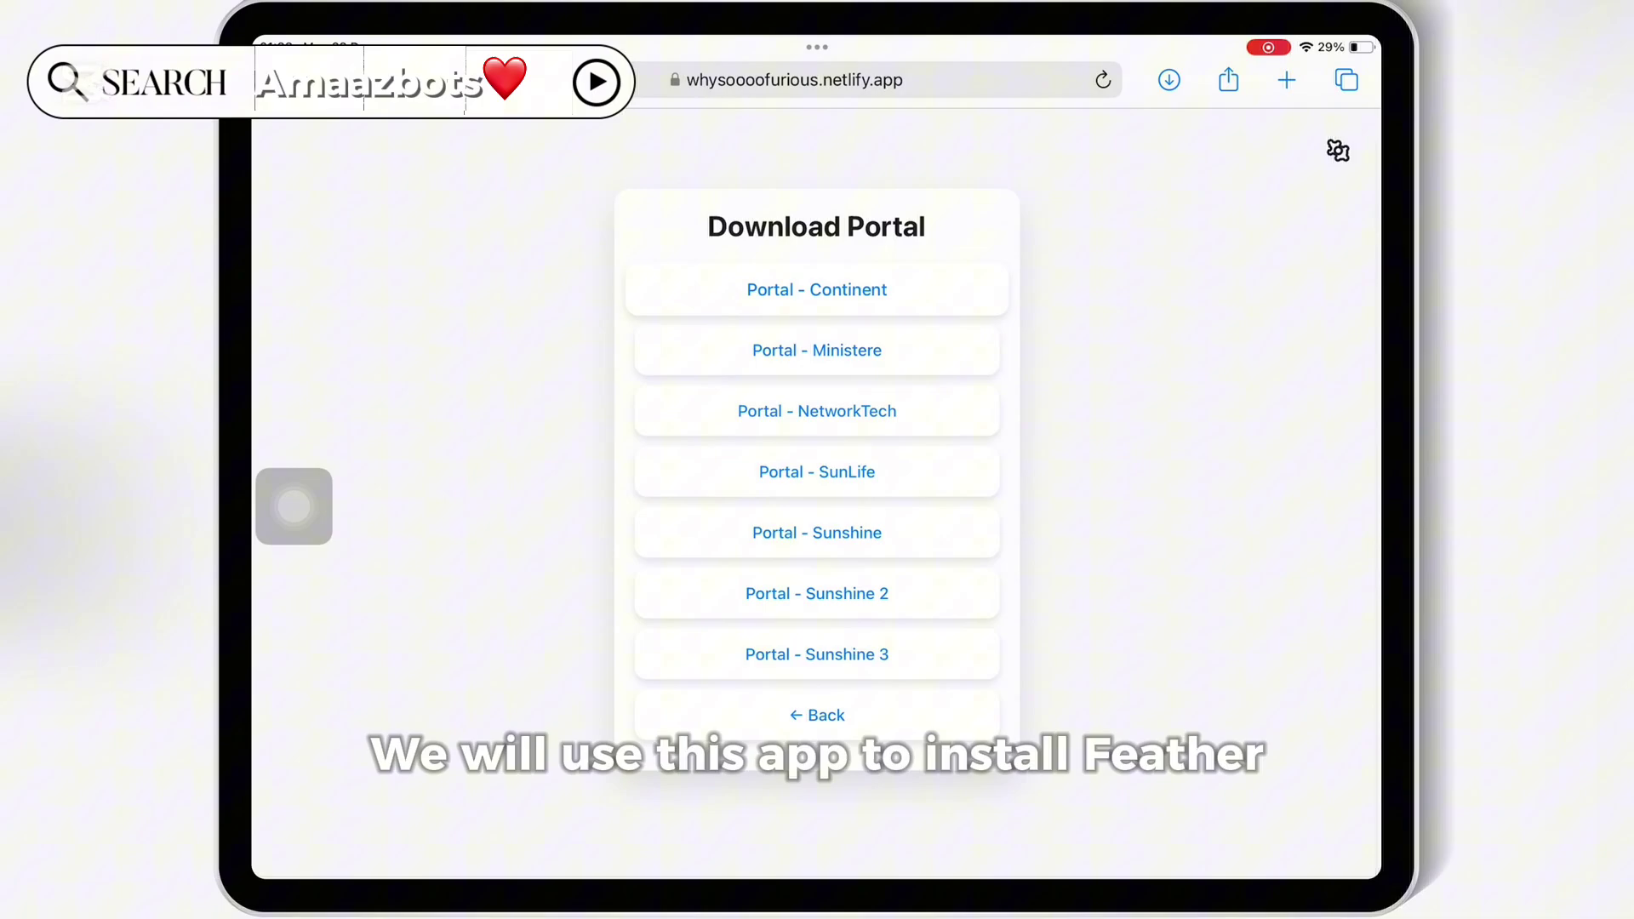
pyautogui.click(295, 507)
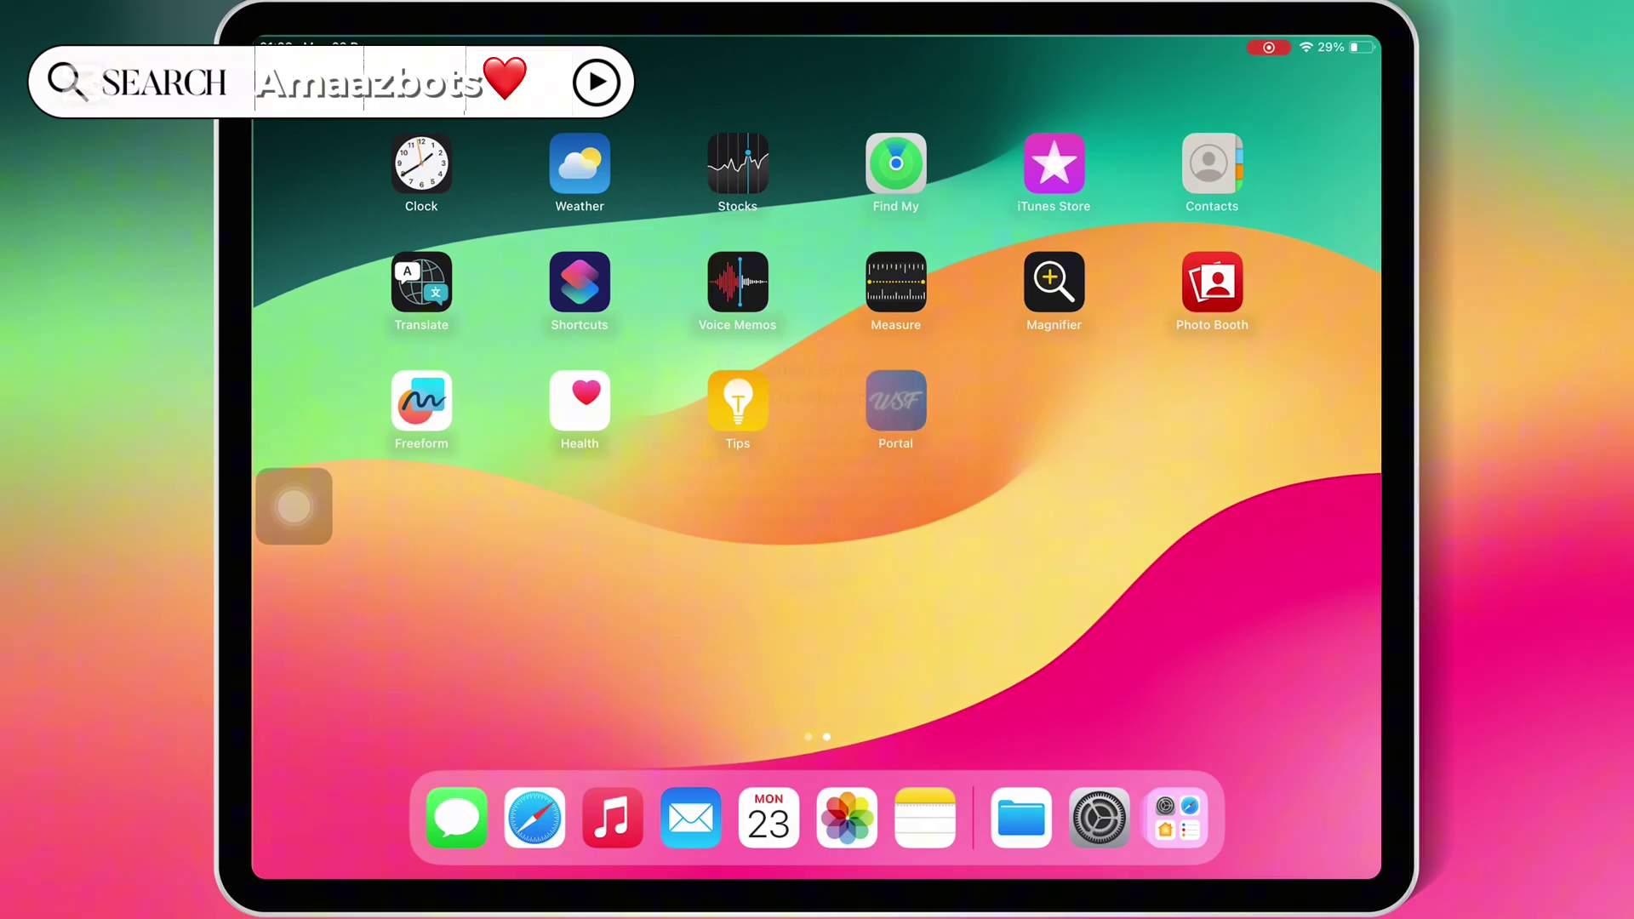
# Launch Portal, hit the untrusted developer warning, and head into Settings
pyautogui.click(895, 401)
pyautogui.click(817, 563)
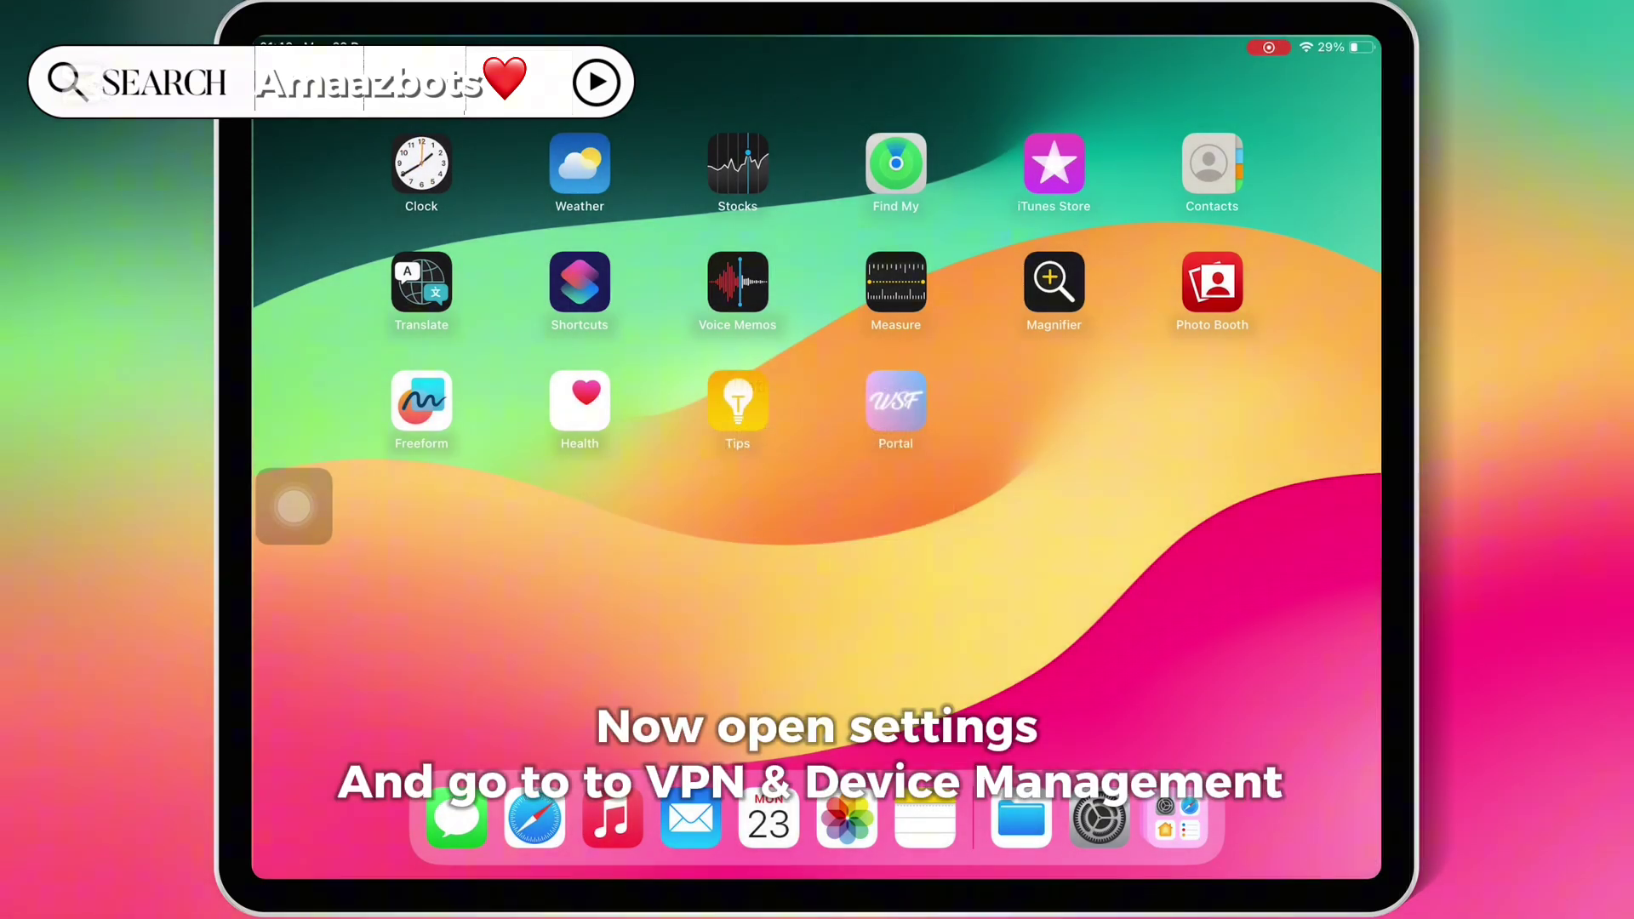
pyautogui.moveTo(639, 576); pyautogui.dragTo(1149, 576)
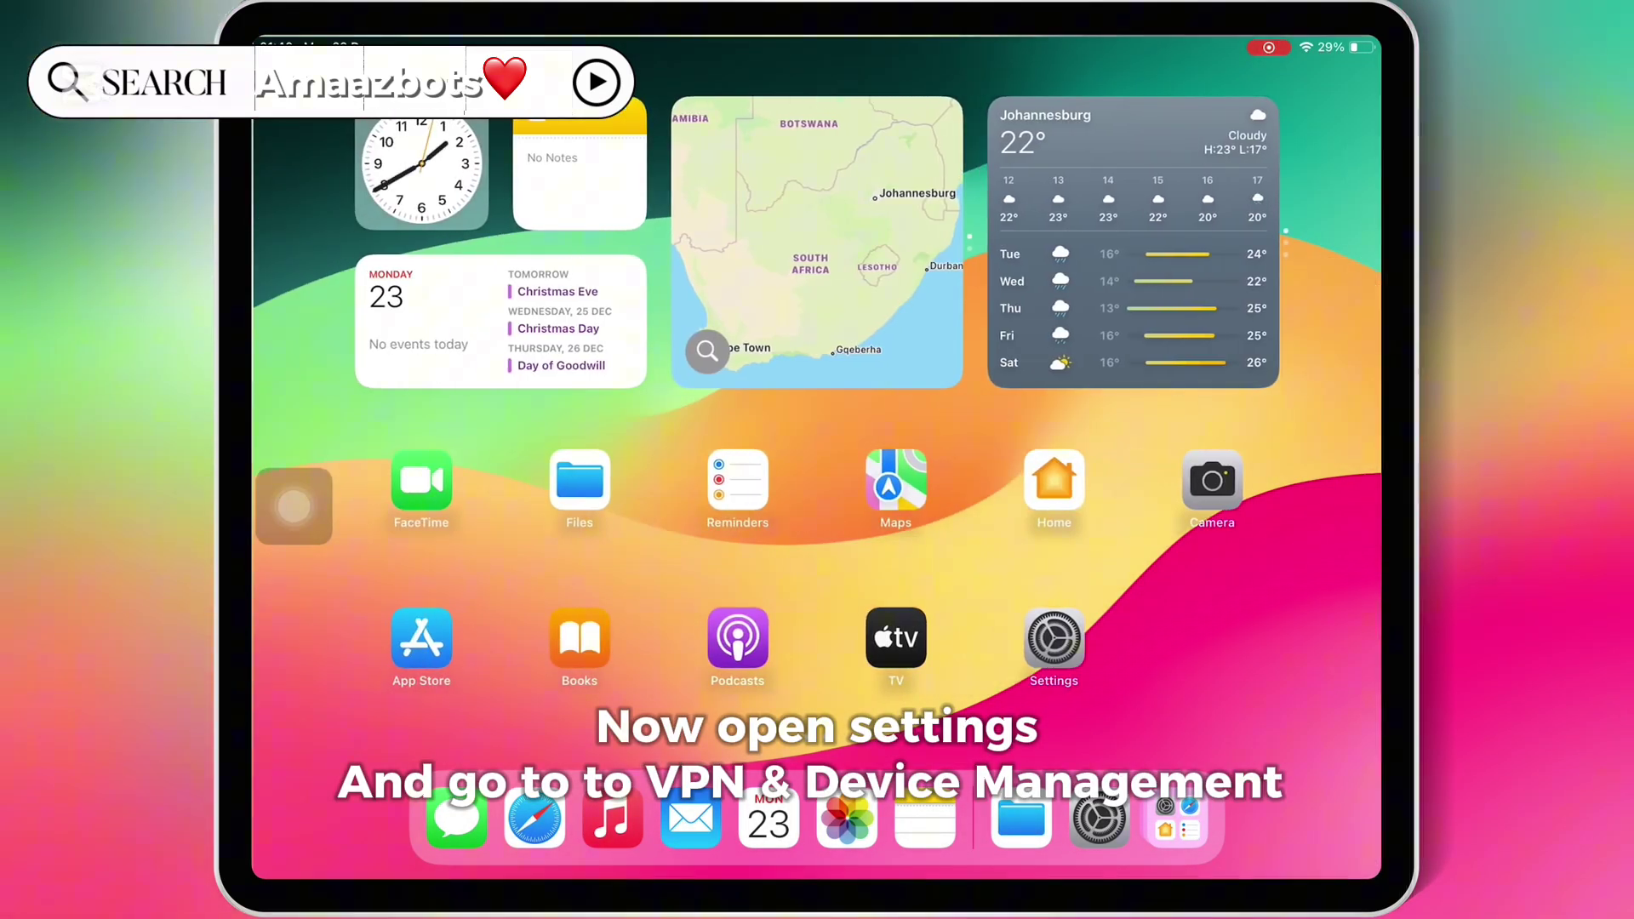
pyautogui.click(1053, 638)
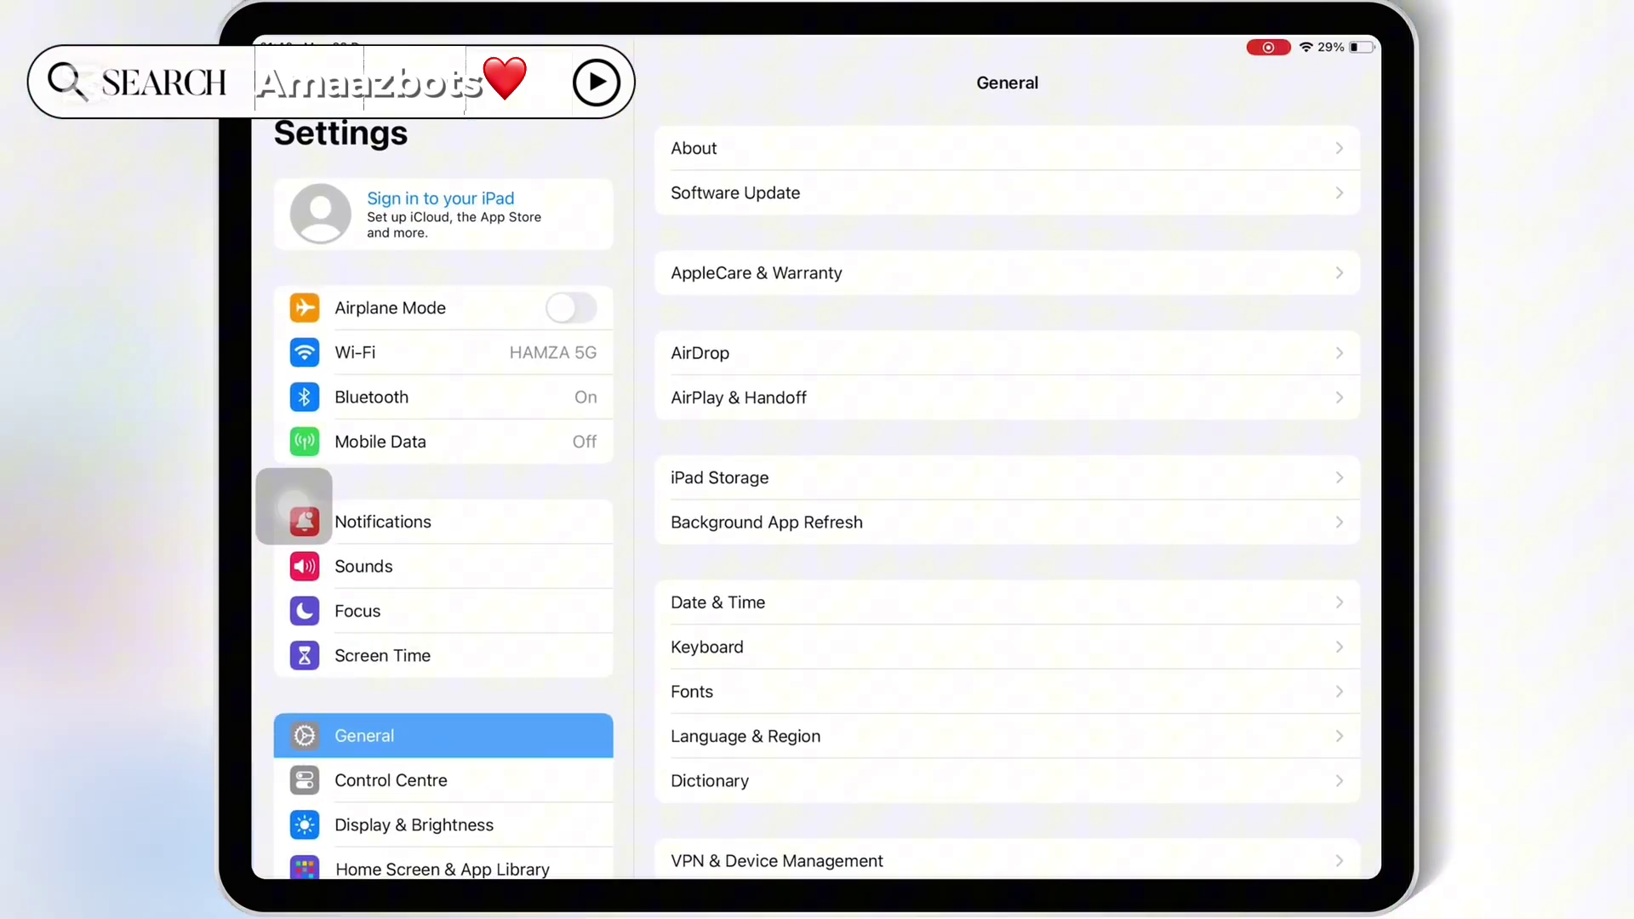
pyautogui.scroll(-5, 1007, 511)
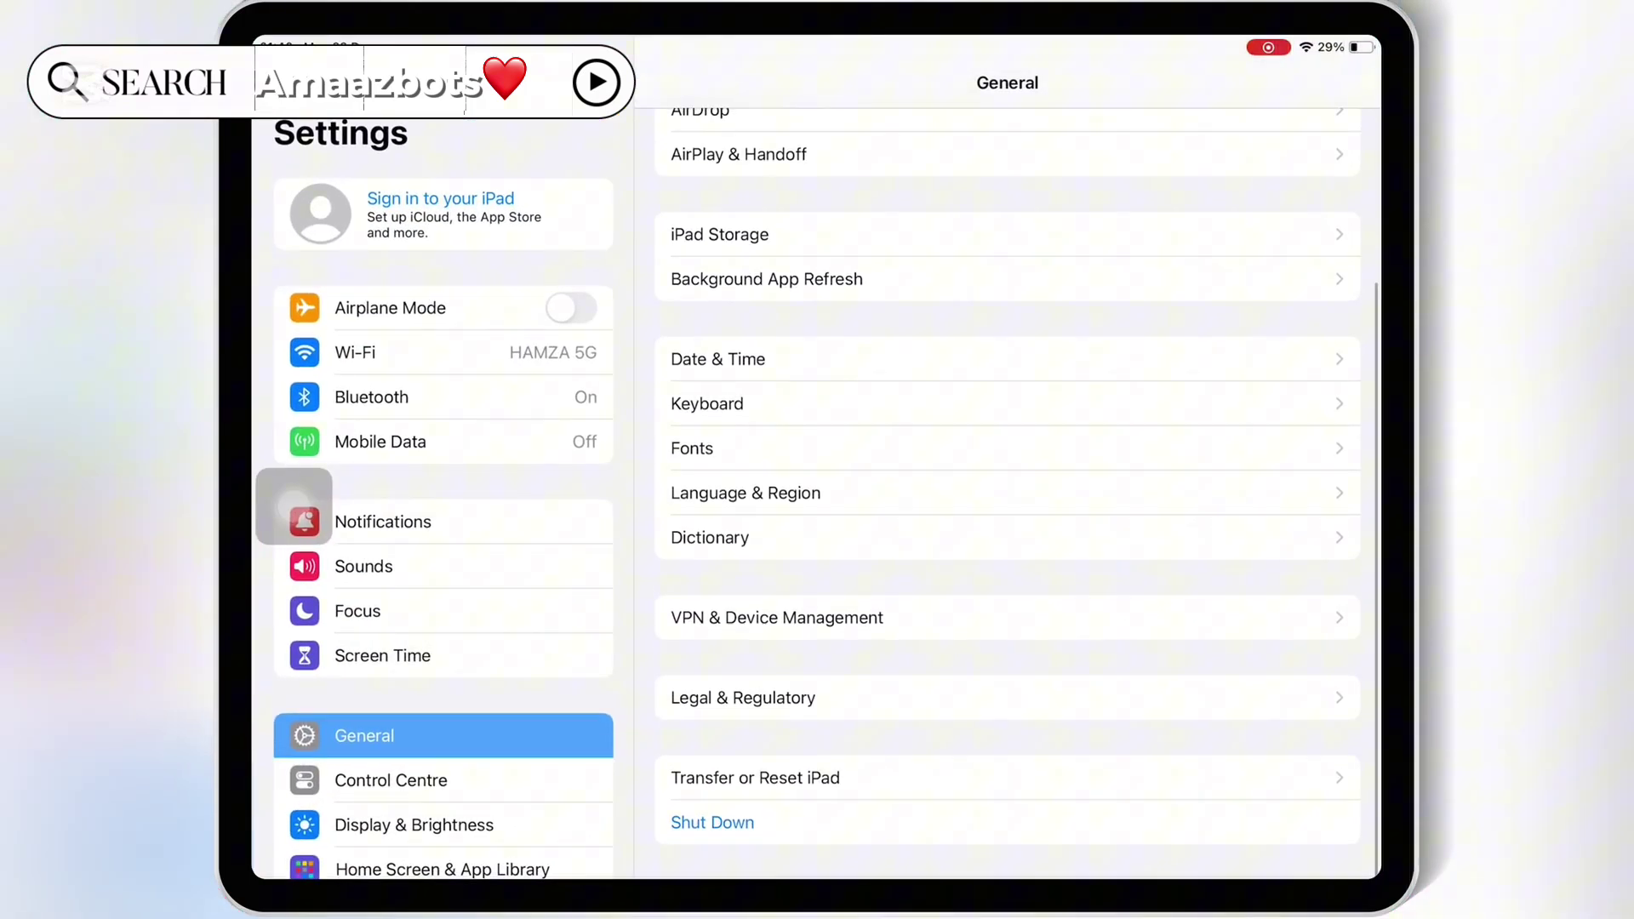
# Trust the China Continent enterprise developer under VPN & Device Management, then return home
pyautogui.click(881, 617)
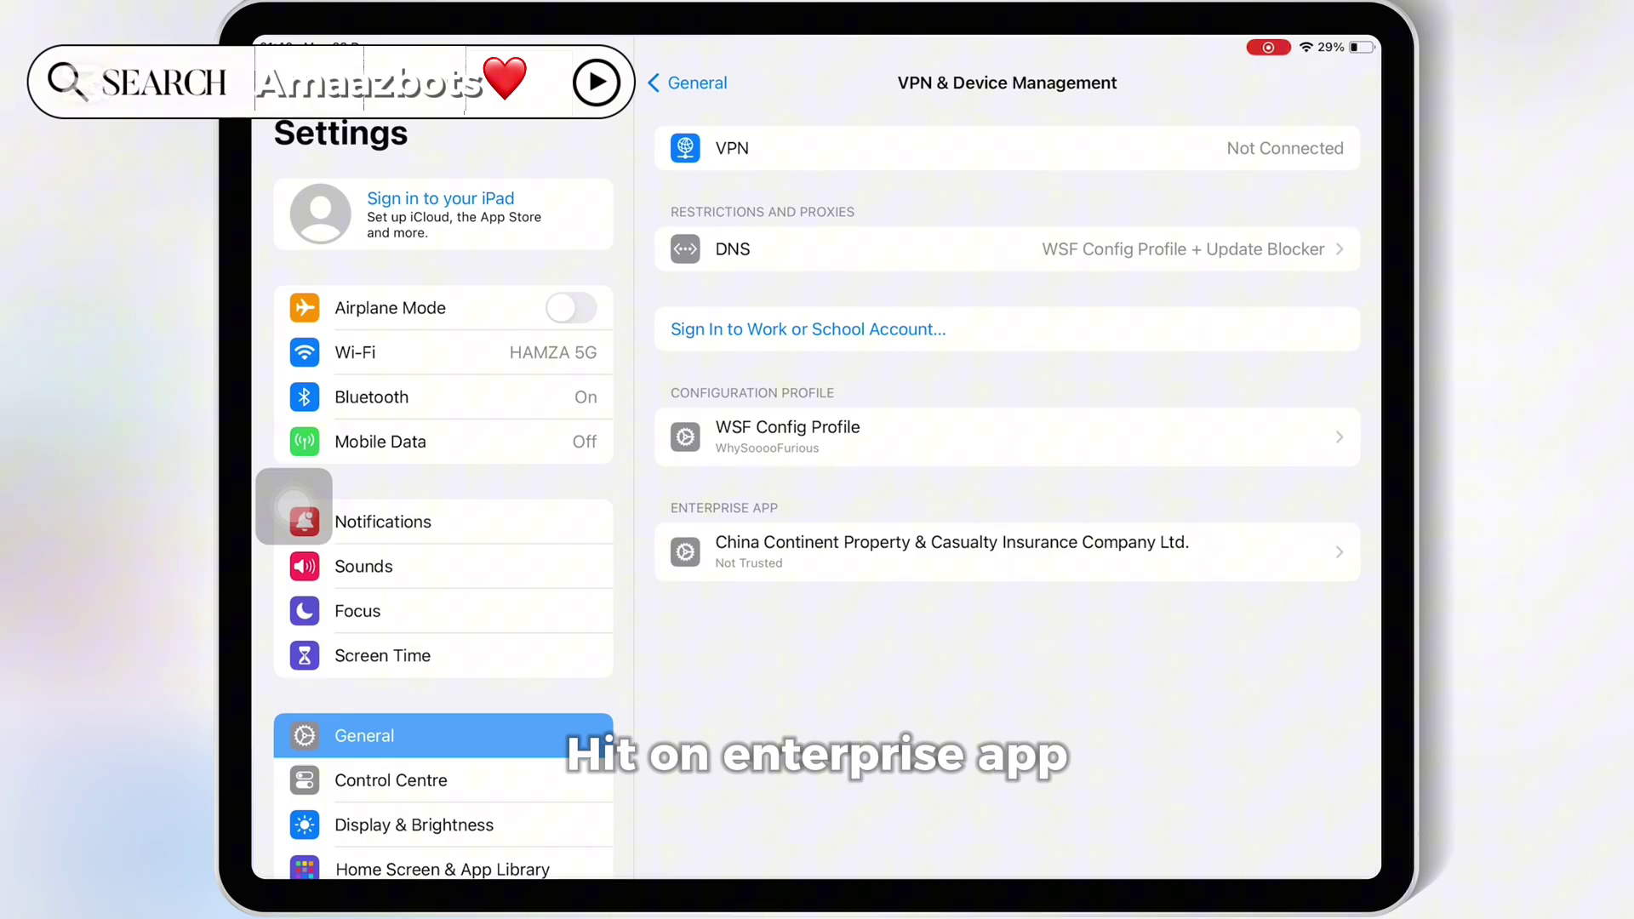
pyautogui.click(951, 551)
pyautogui.click(1008, 229)
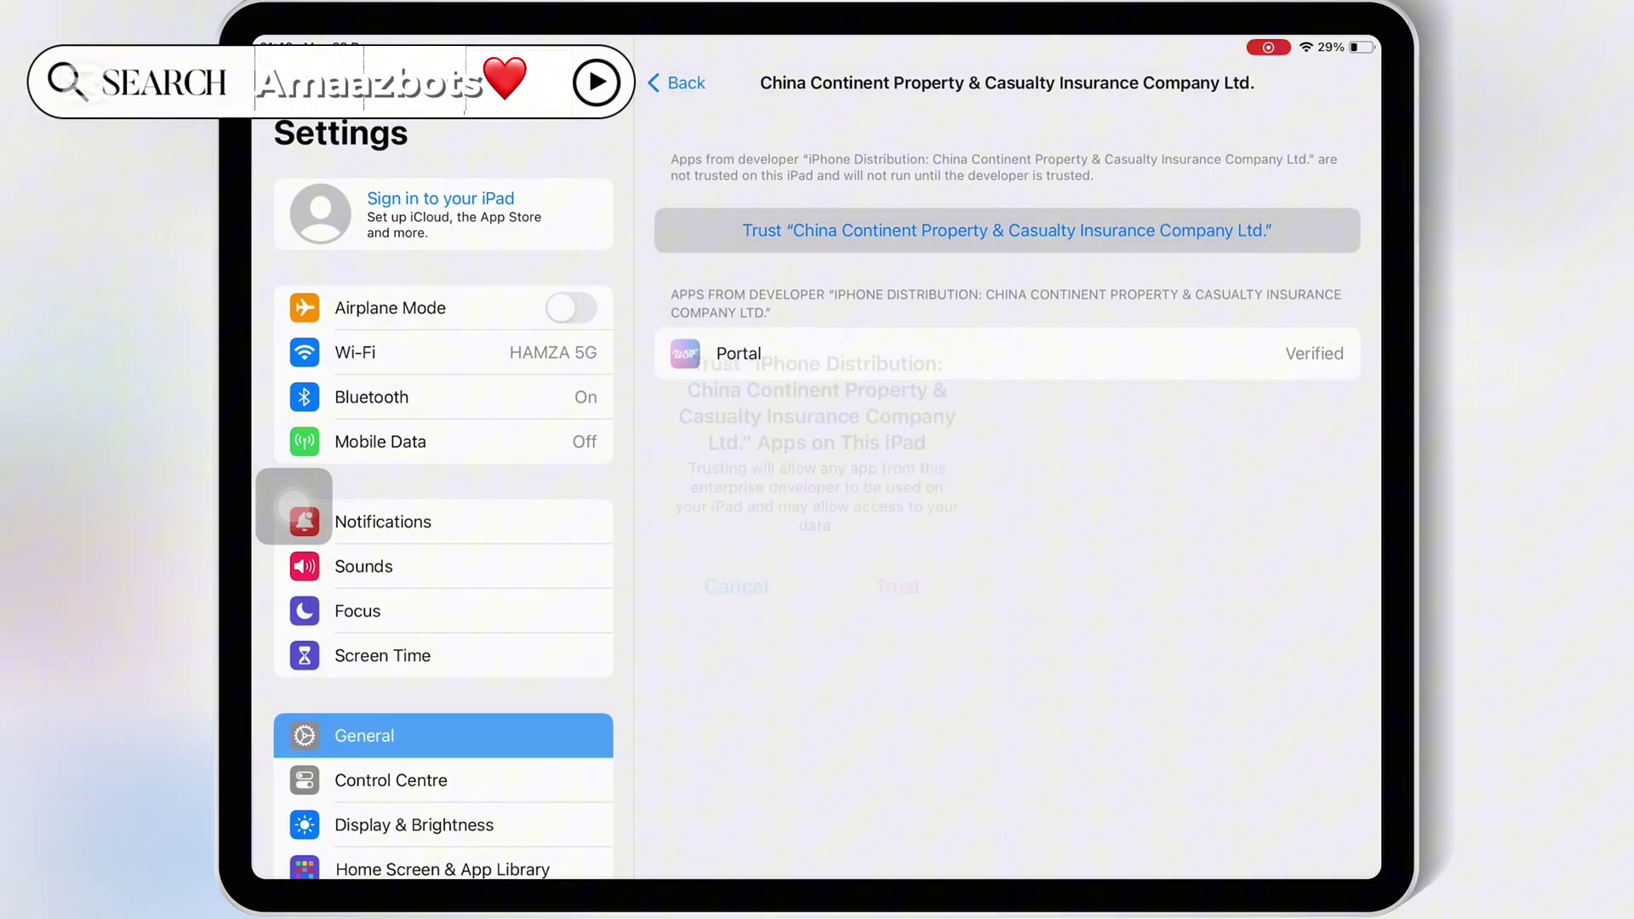
pyautogui.click(885, 568)
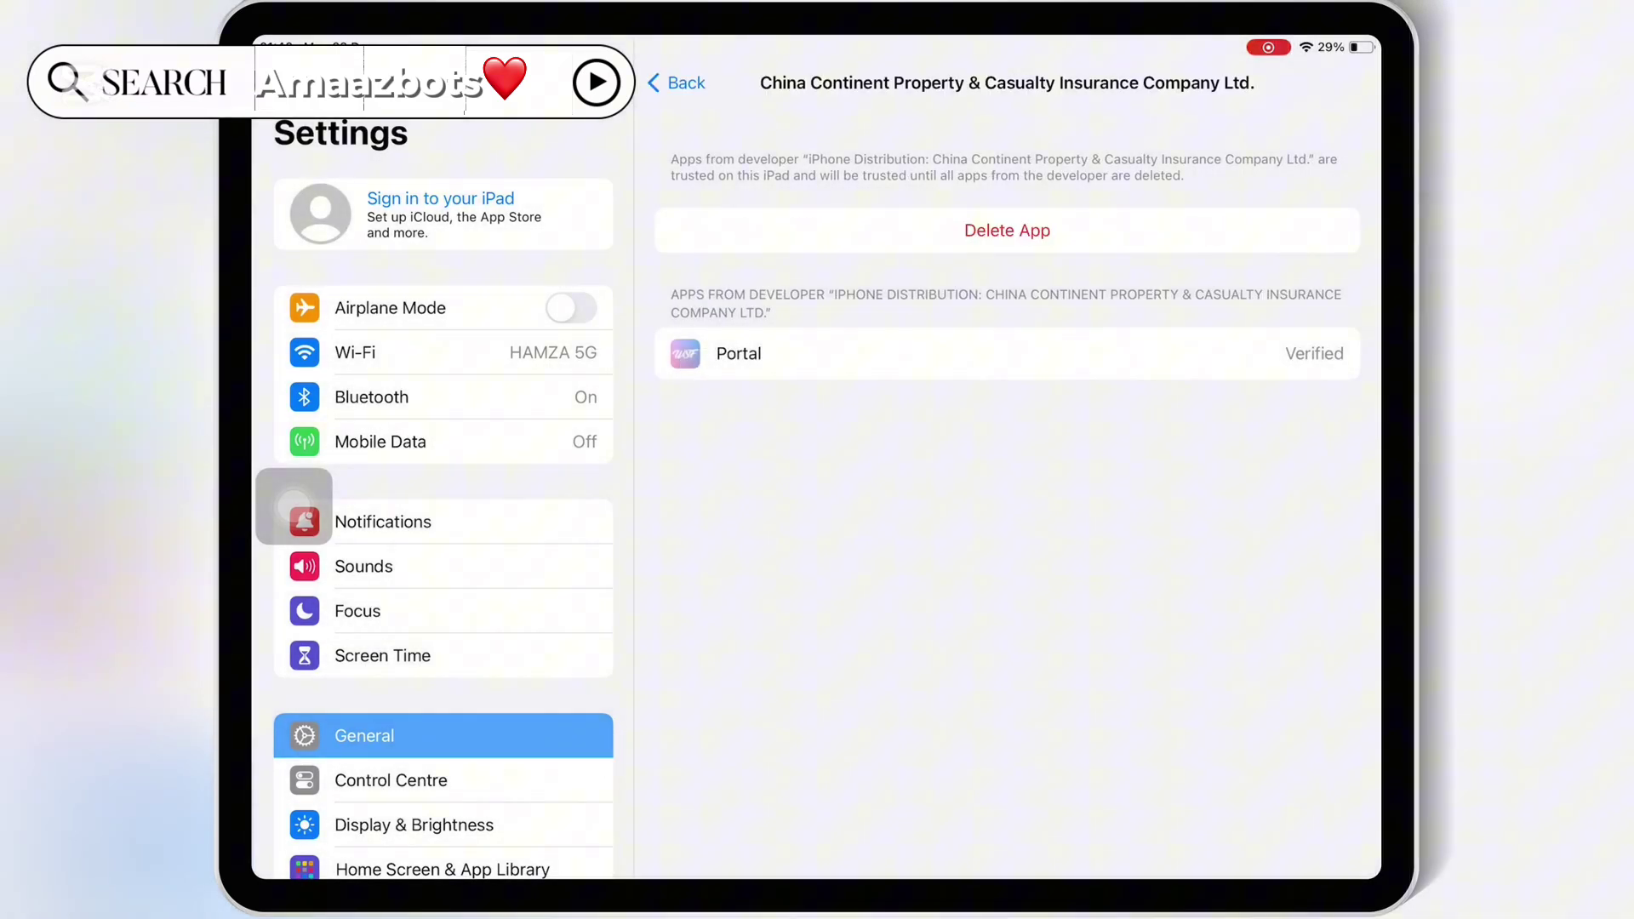
pyautogui.click(675, 82)
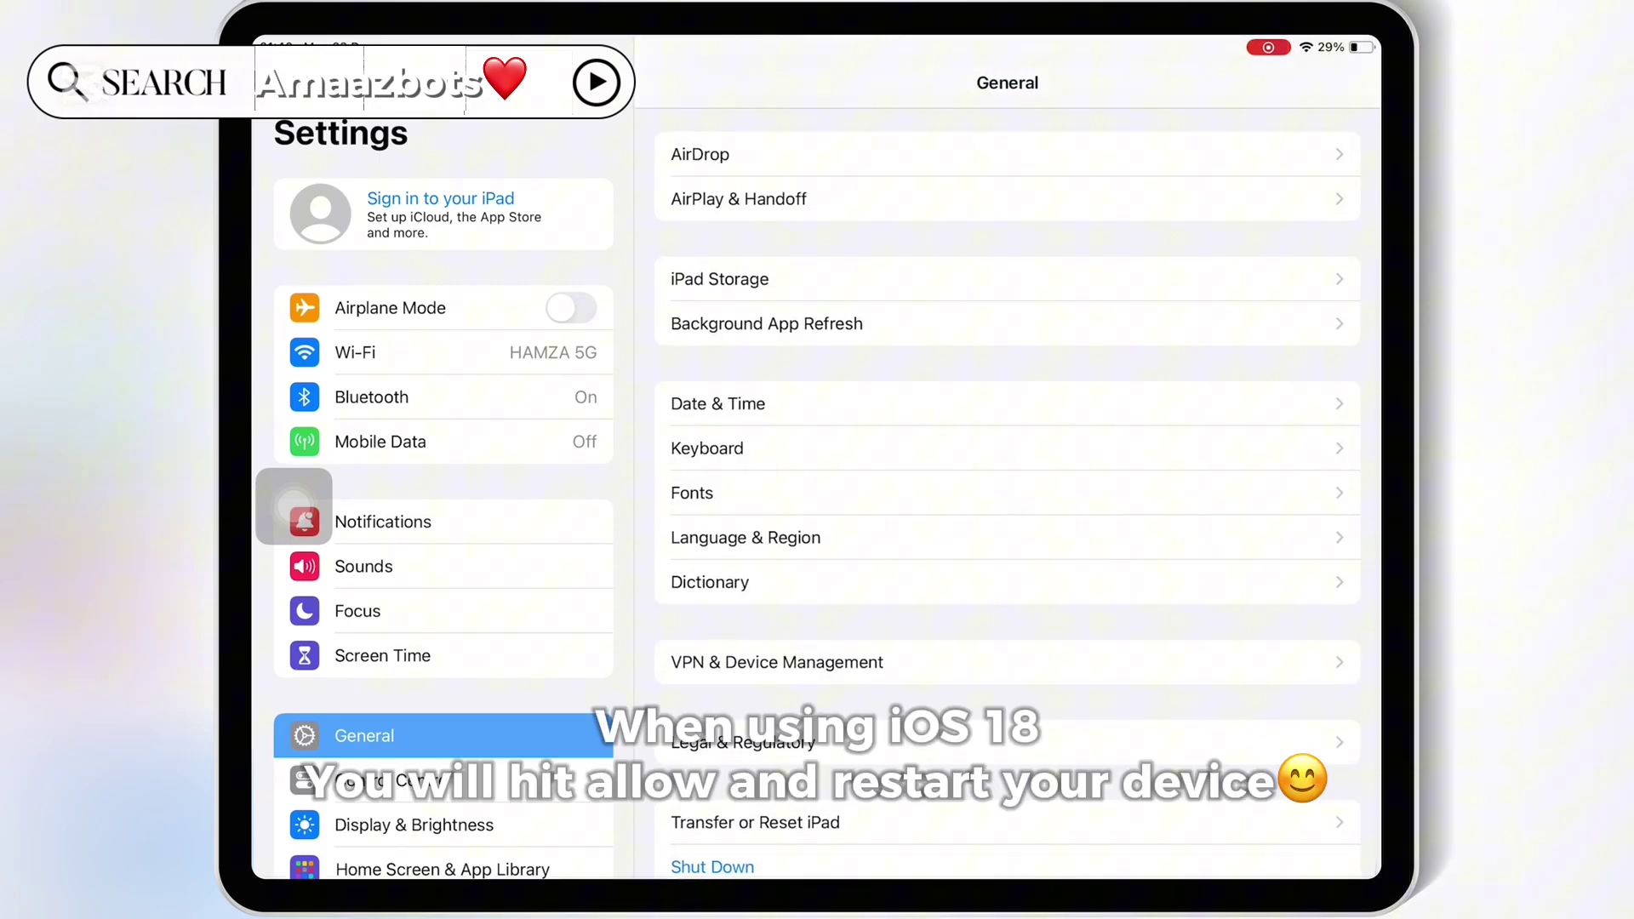
pyautogui.click(294, 507)
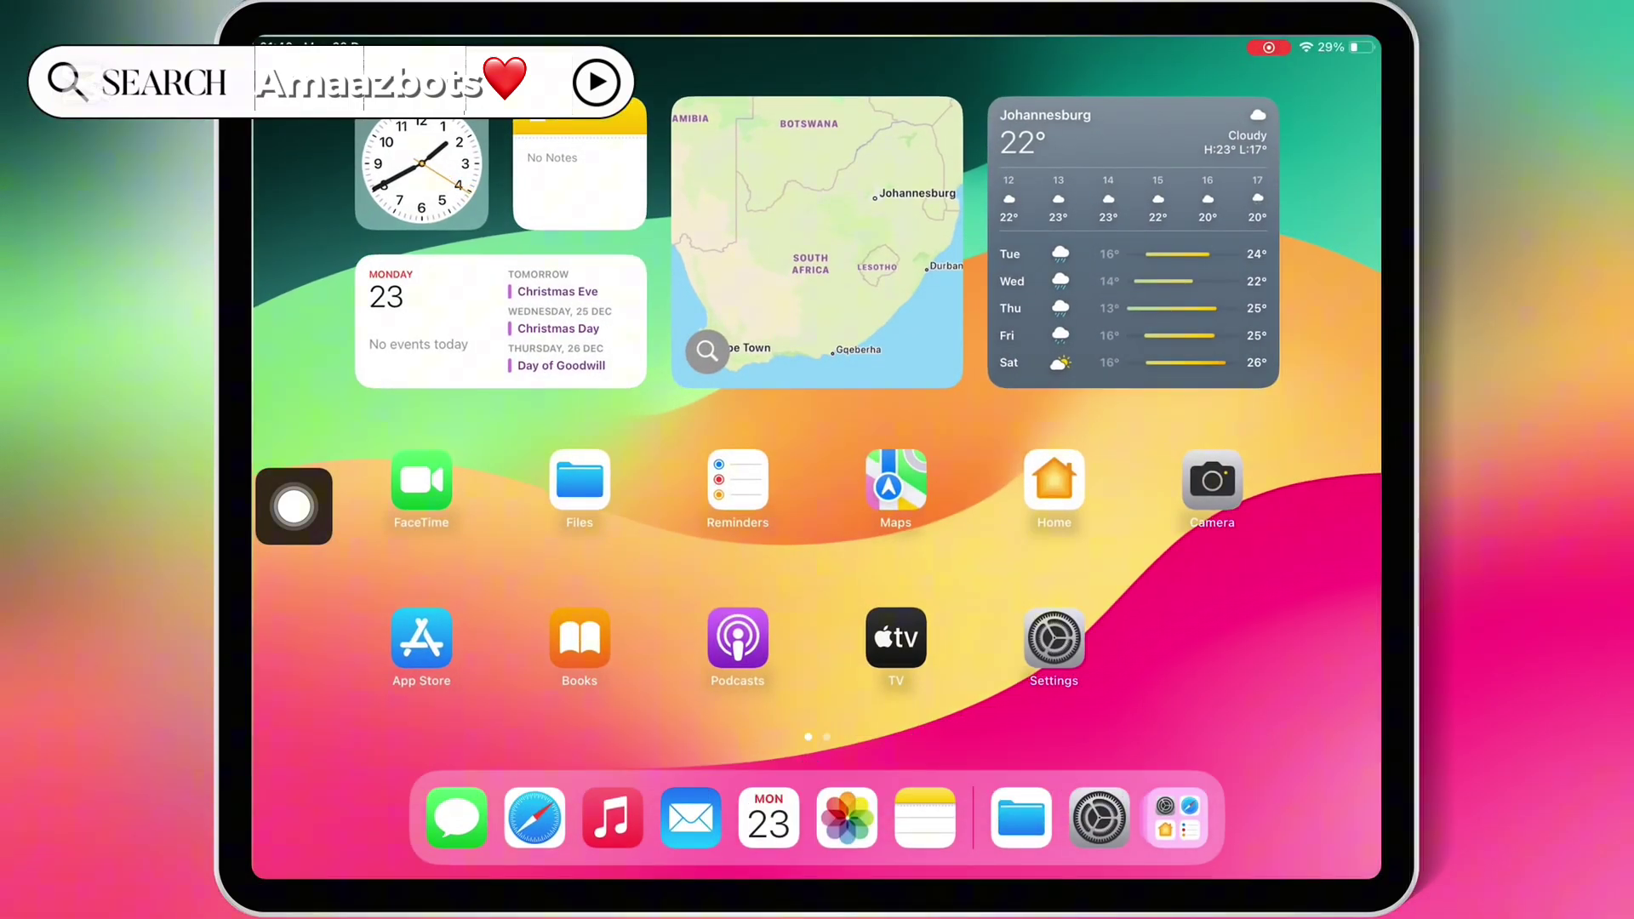
pyautogui.hscroll(5, 817, 461)
# Install Feather V1.1.3 from Portal's Downloads list
pyautogui.click(895, 401)
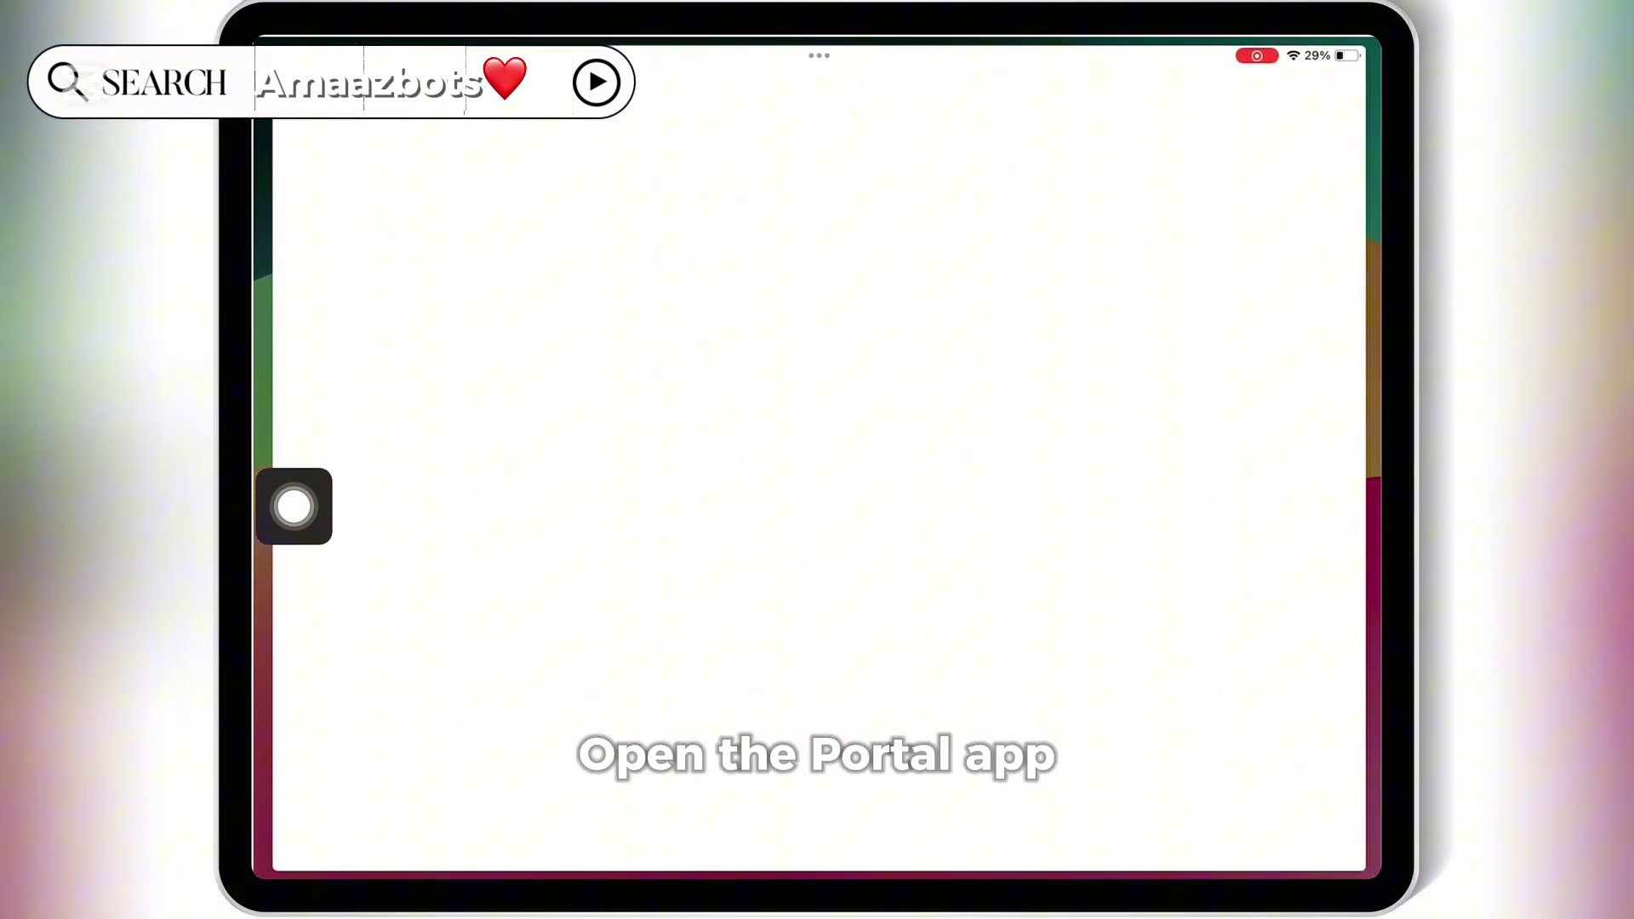
pyautogui.click(817, 858)
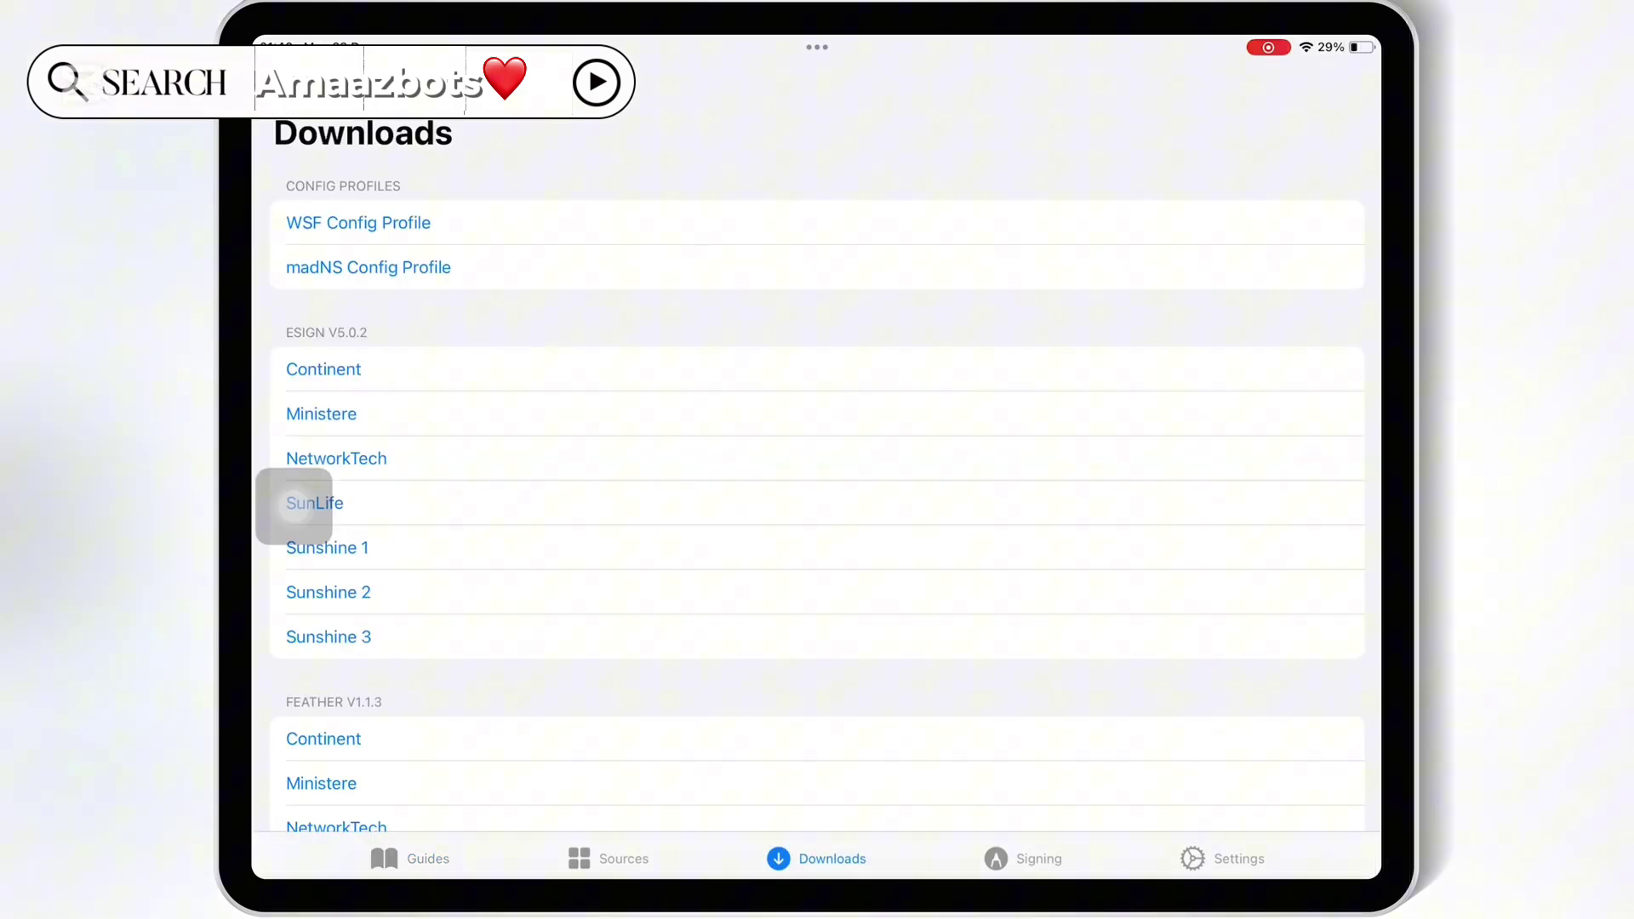
pyautogui.scroll(-10, 294, 507)
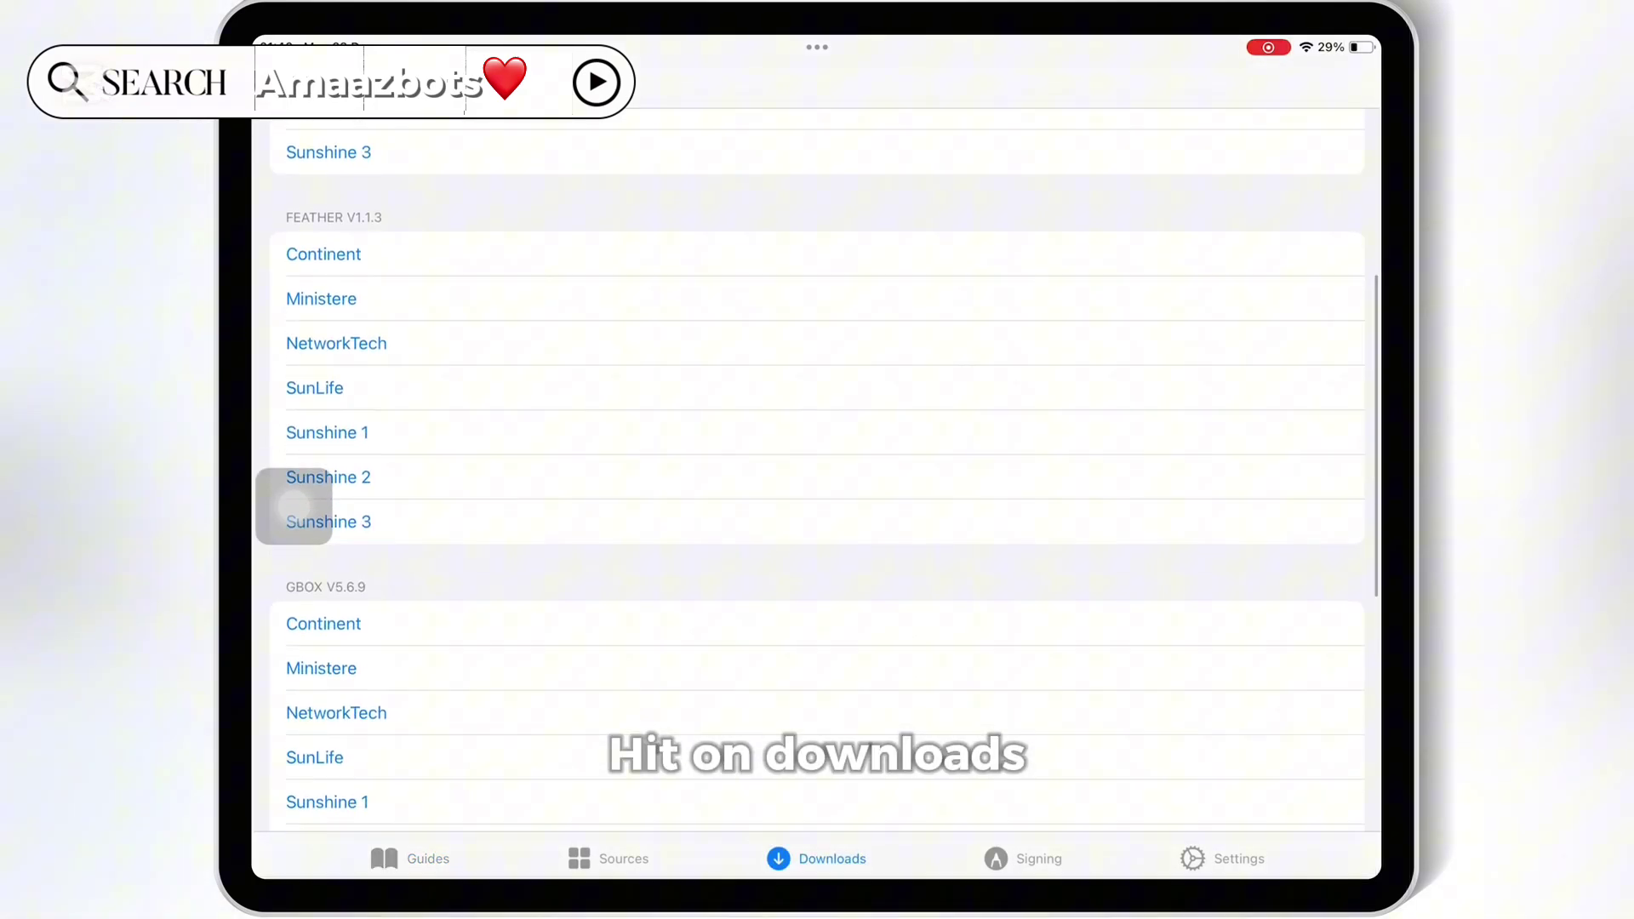
pyautogui.scroll(4, 293, 507)
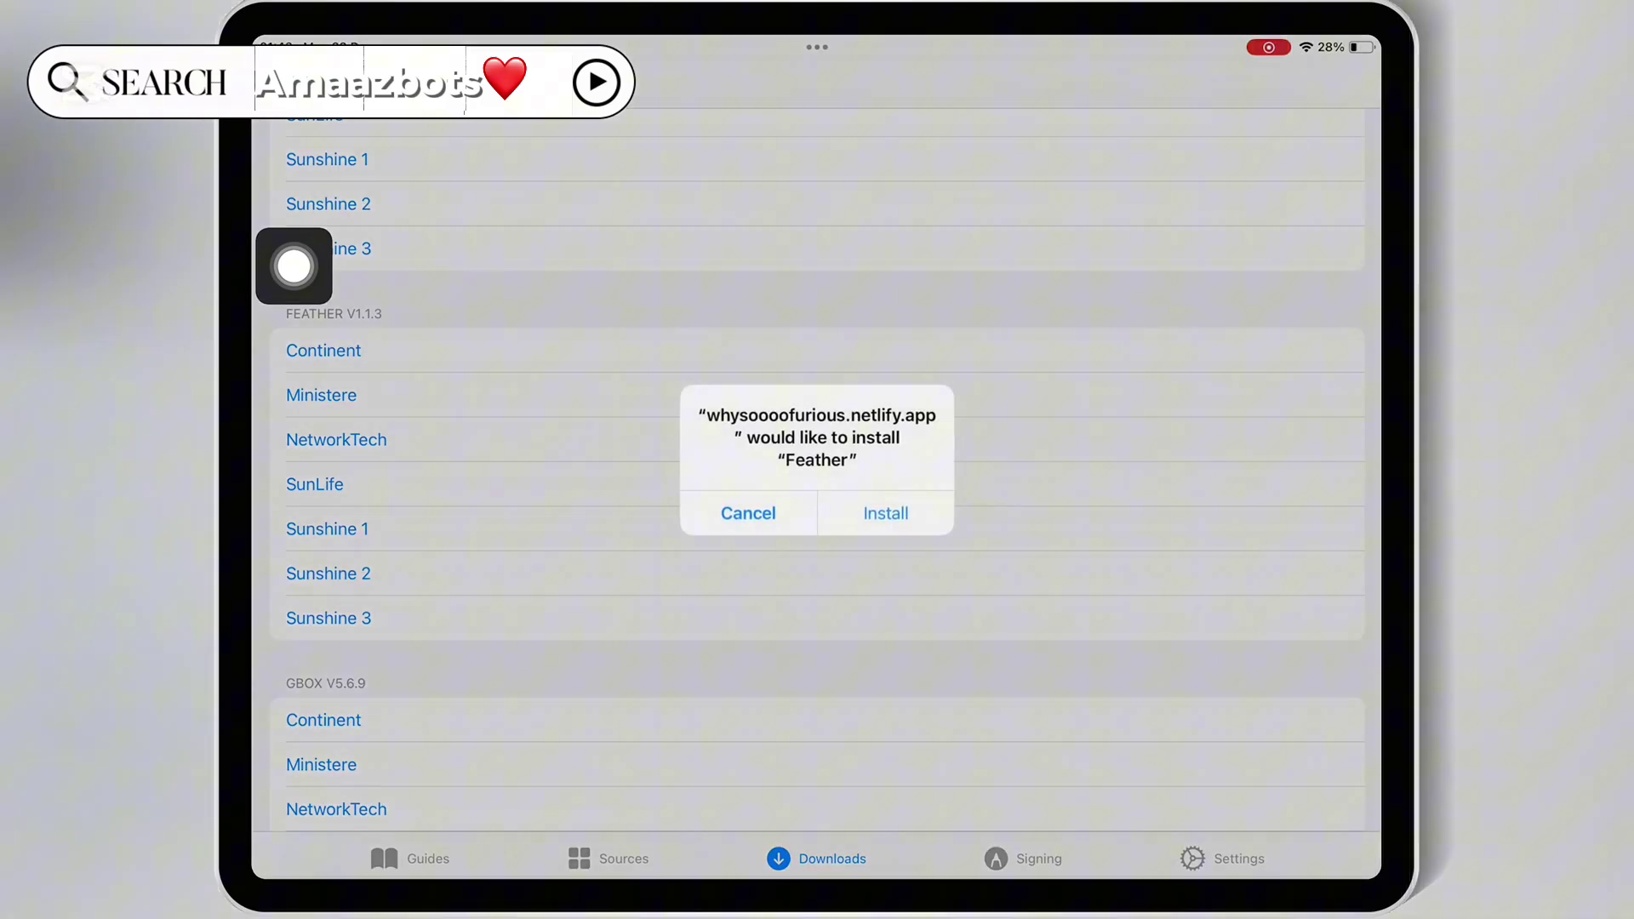
pyautogui.click(886, 512)
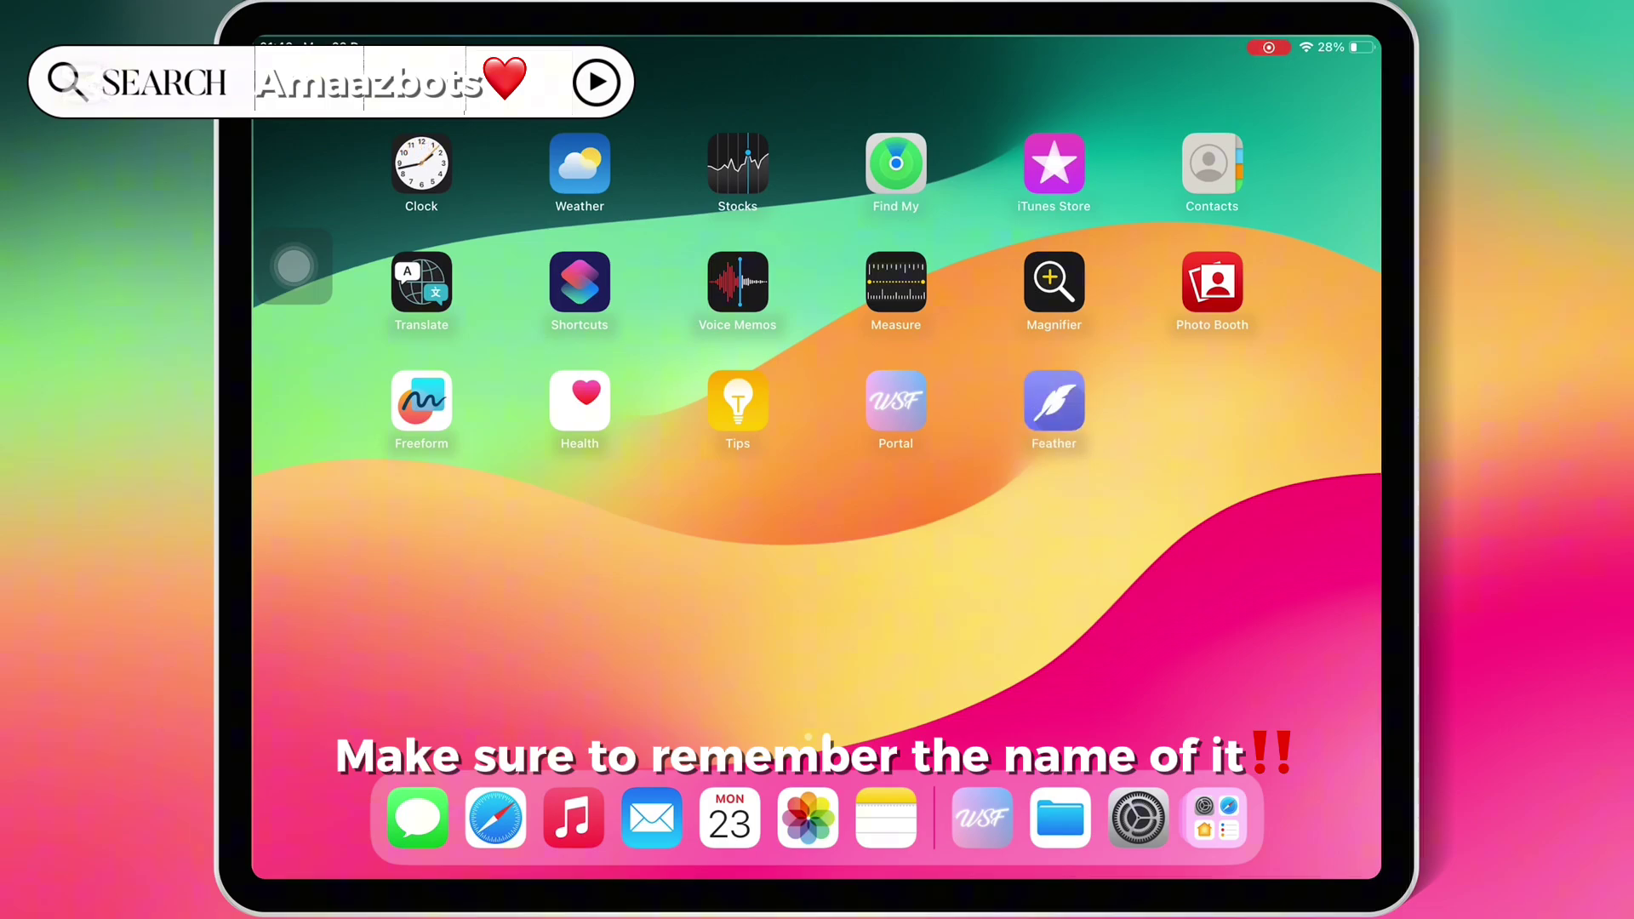
# Launch Feather past its welcome screen, glance at its Library and Settings, then leave it
pyautogui.click(1054, 402)
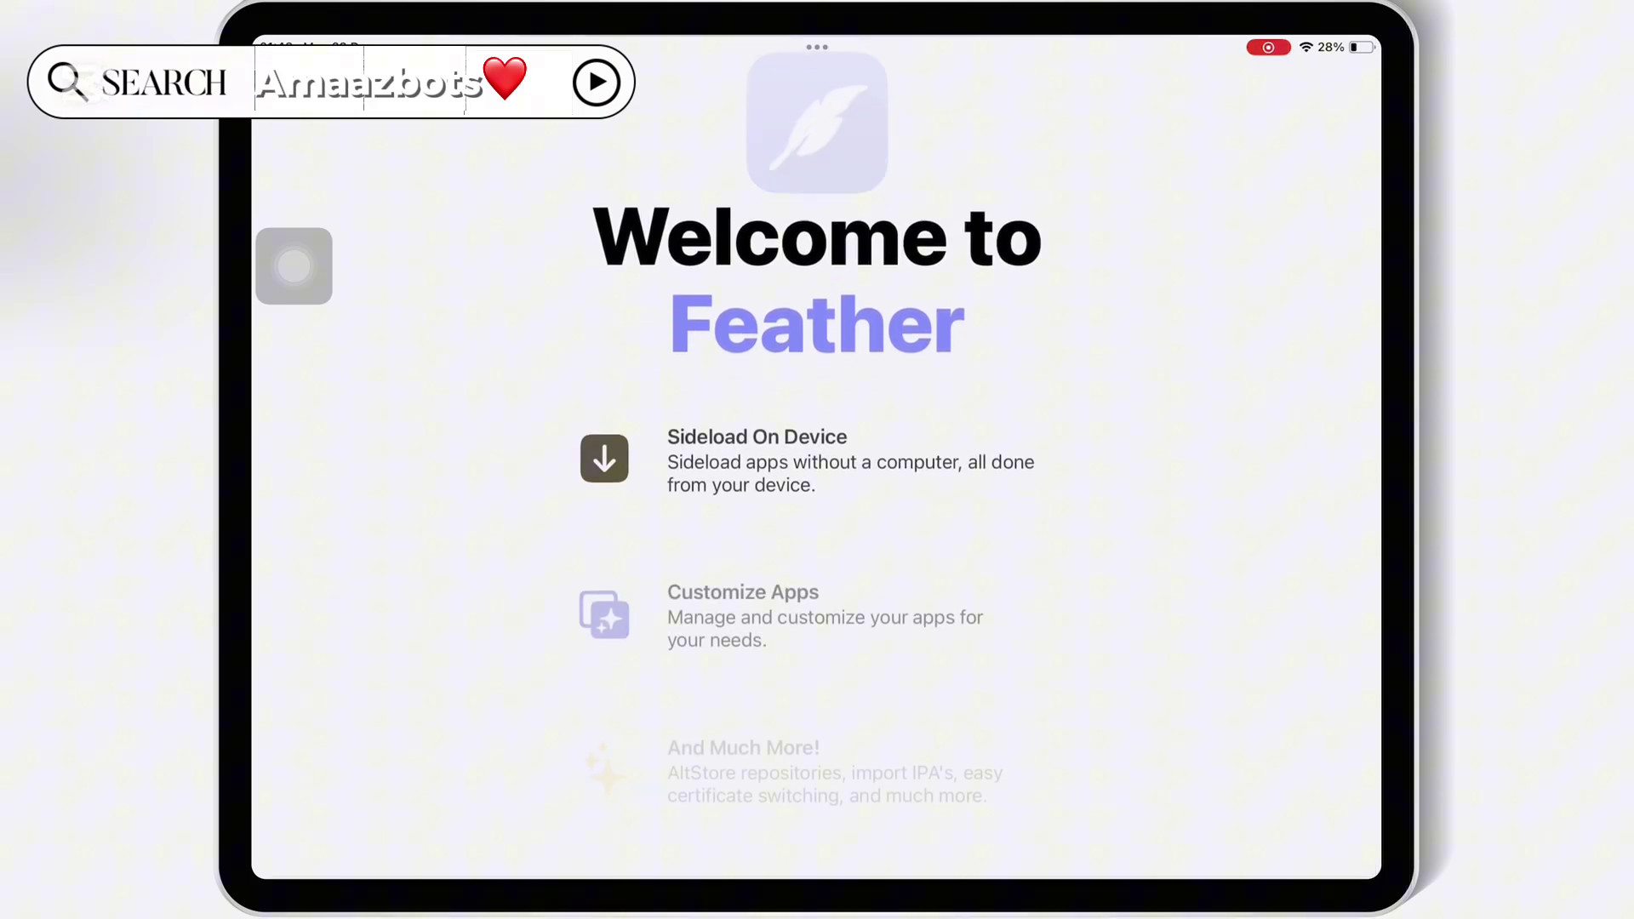
pyautogui.click(817, 789)
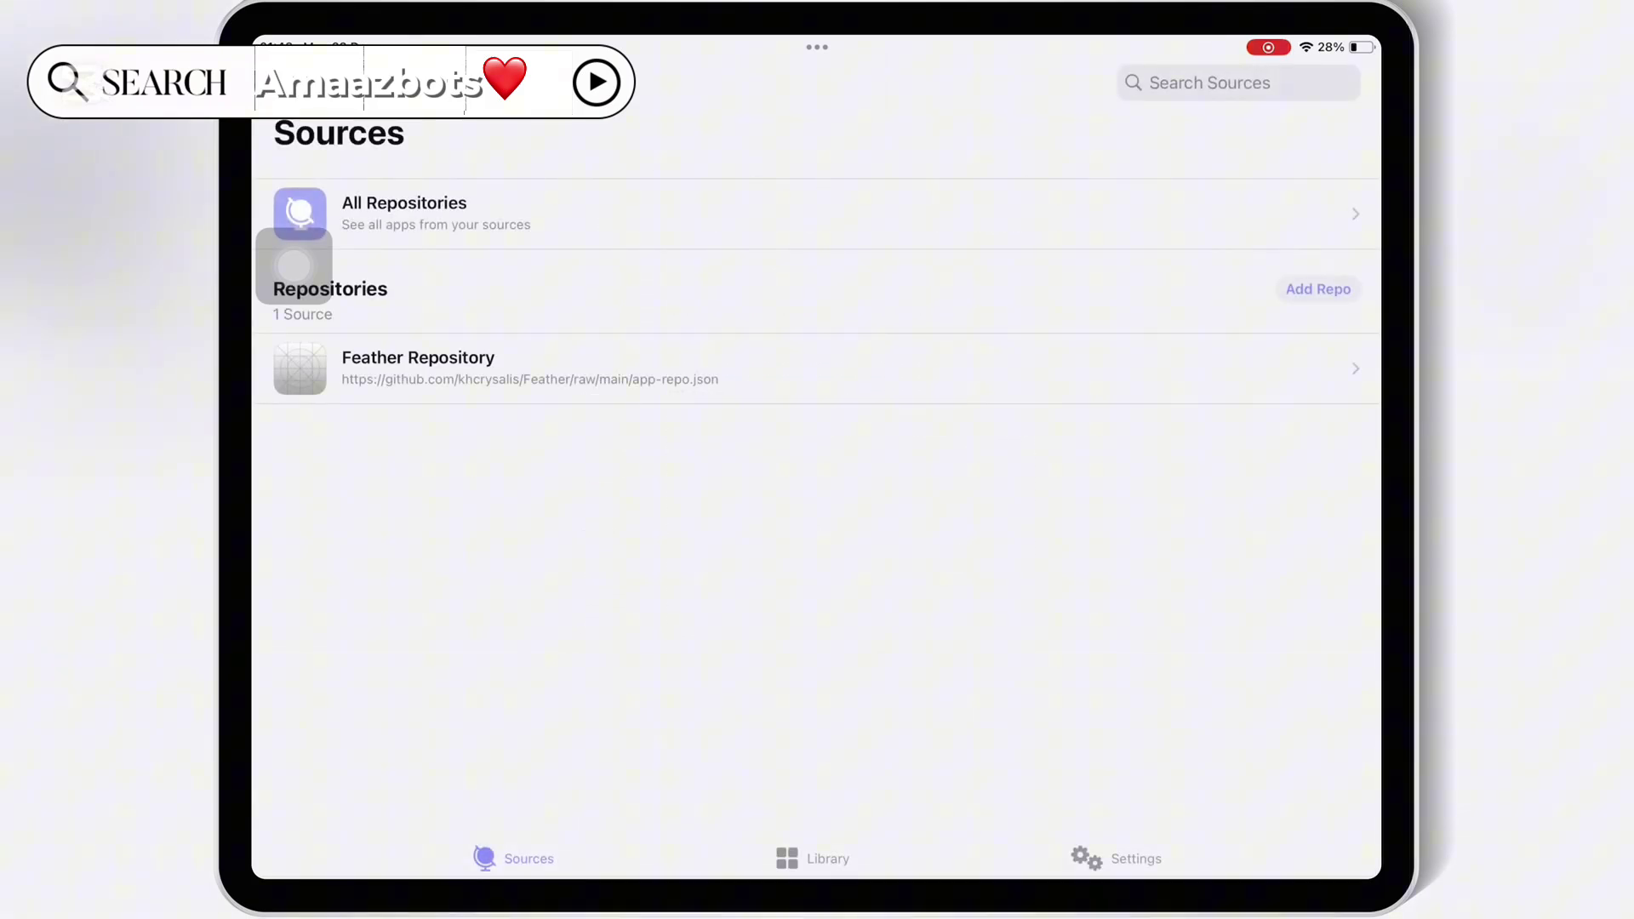
pyautogui.click(818, 858)
pyautogui.click(1117, 858)
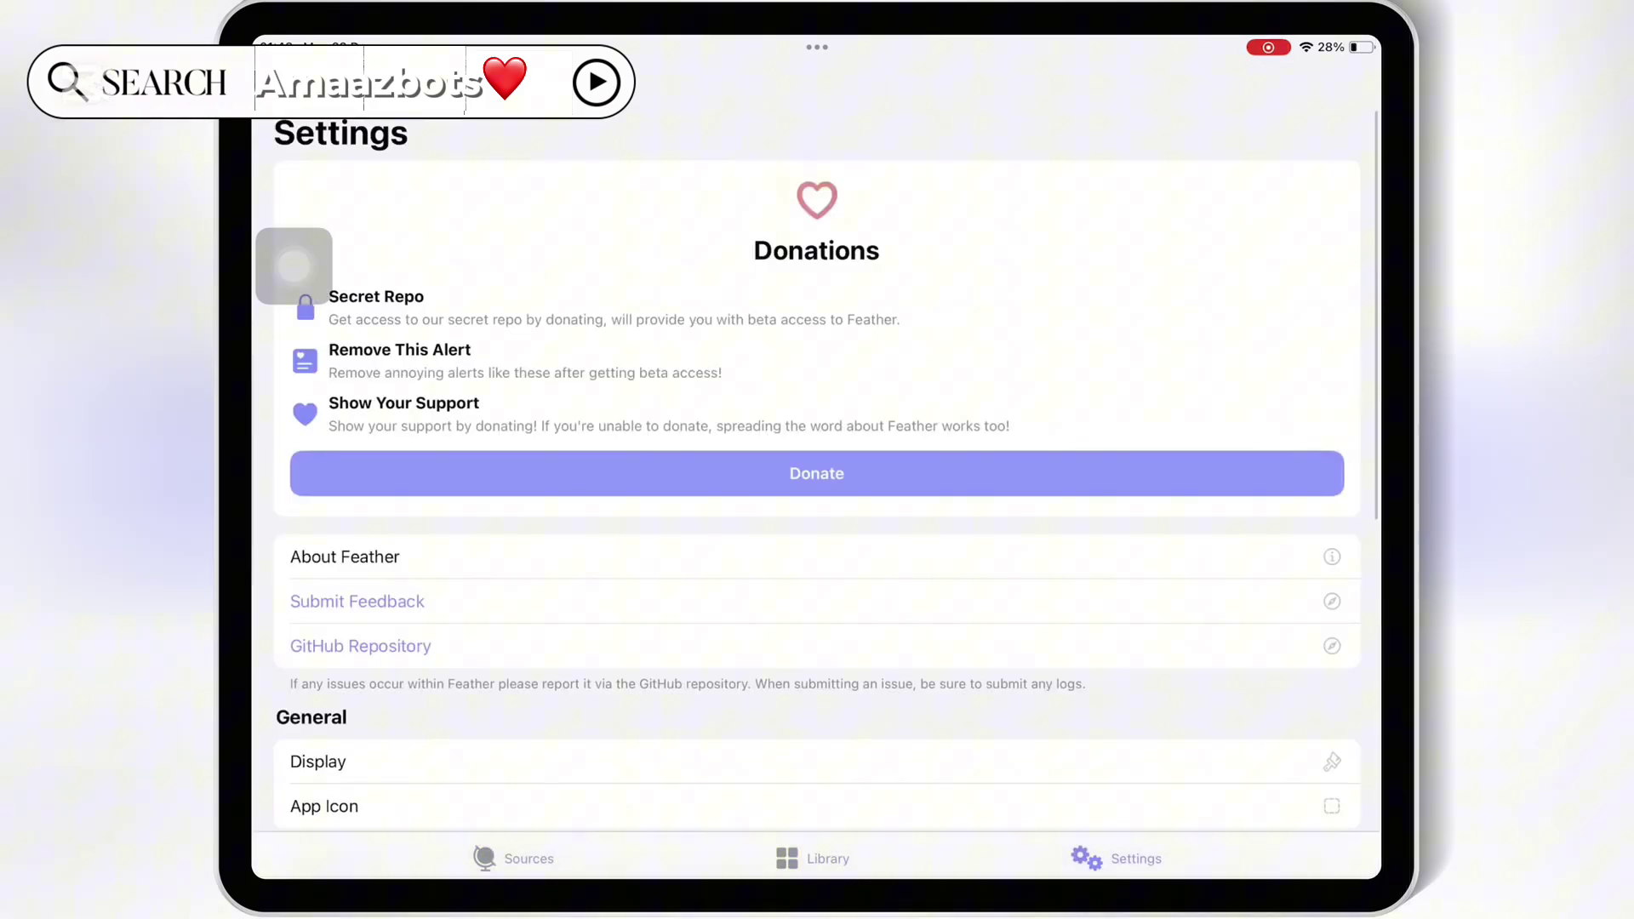
pyautogui.click(295, 266)
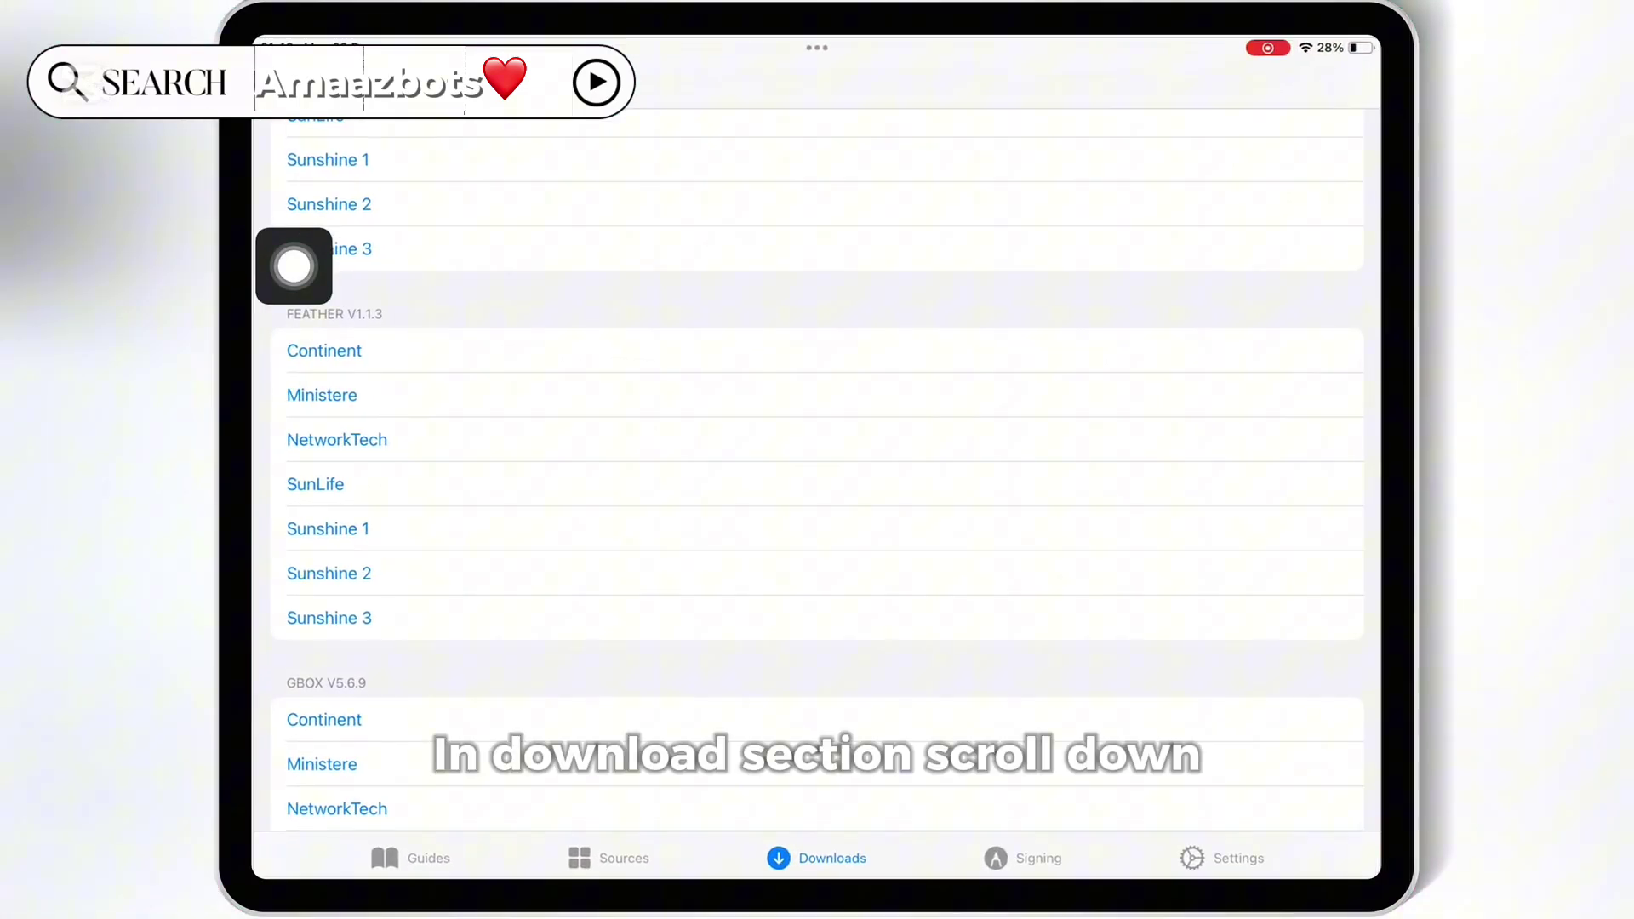
pyautogui.scroll(-4, 818, 472)
pyautogui.scroll(-3, 818, 472)
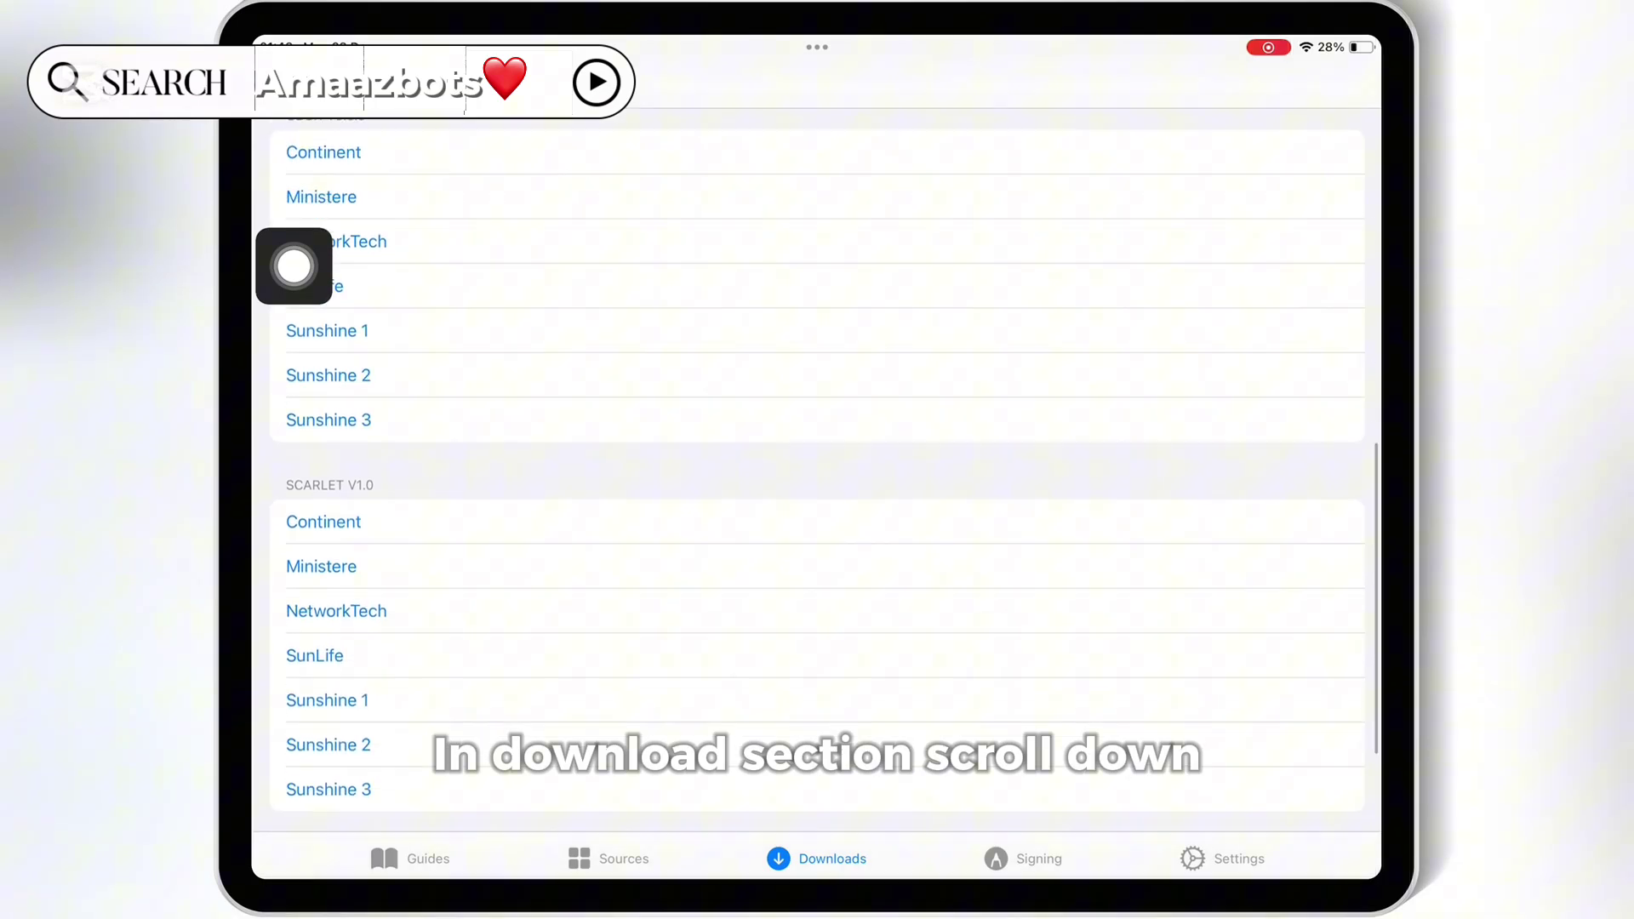
pyautogui.scroll(-2, 817, 473)
pyautogui.scroll(-2, 817, 474)
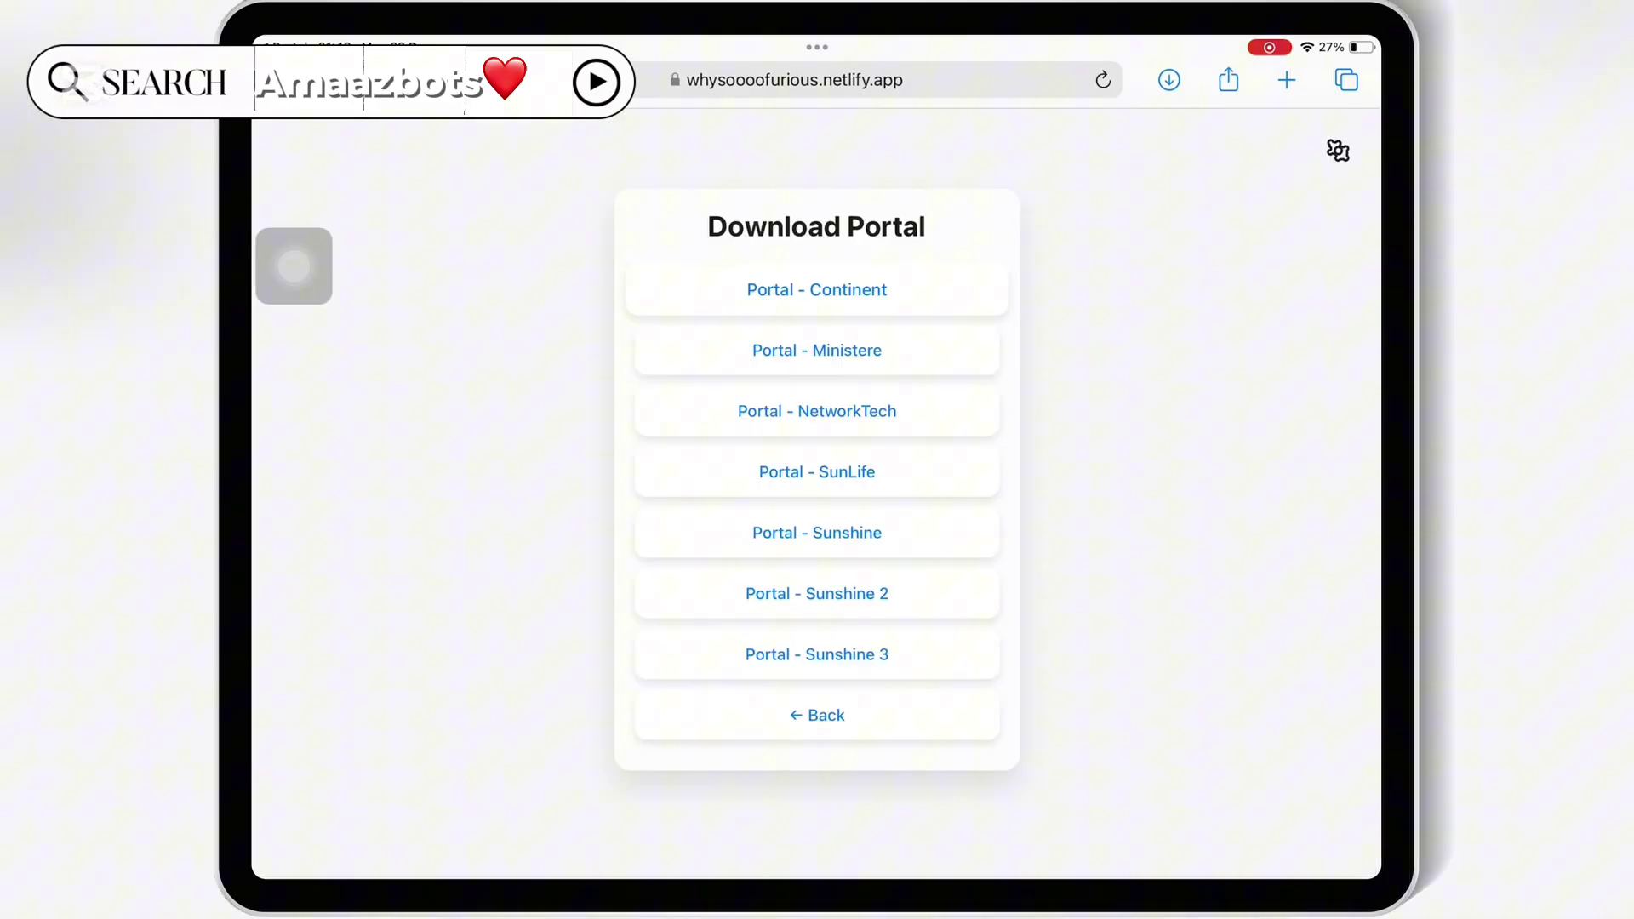
# Leave the Download Portal page and bring the first home screen page into view
pyautogui.click(293, 265)
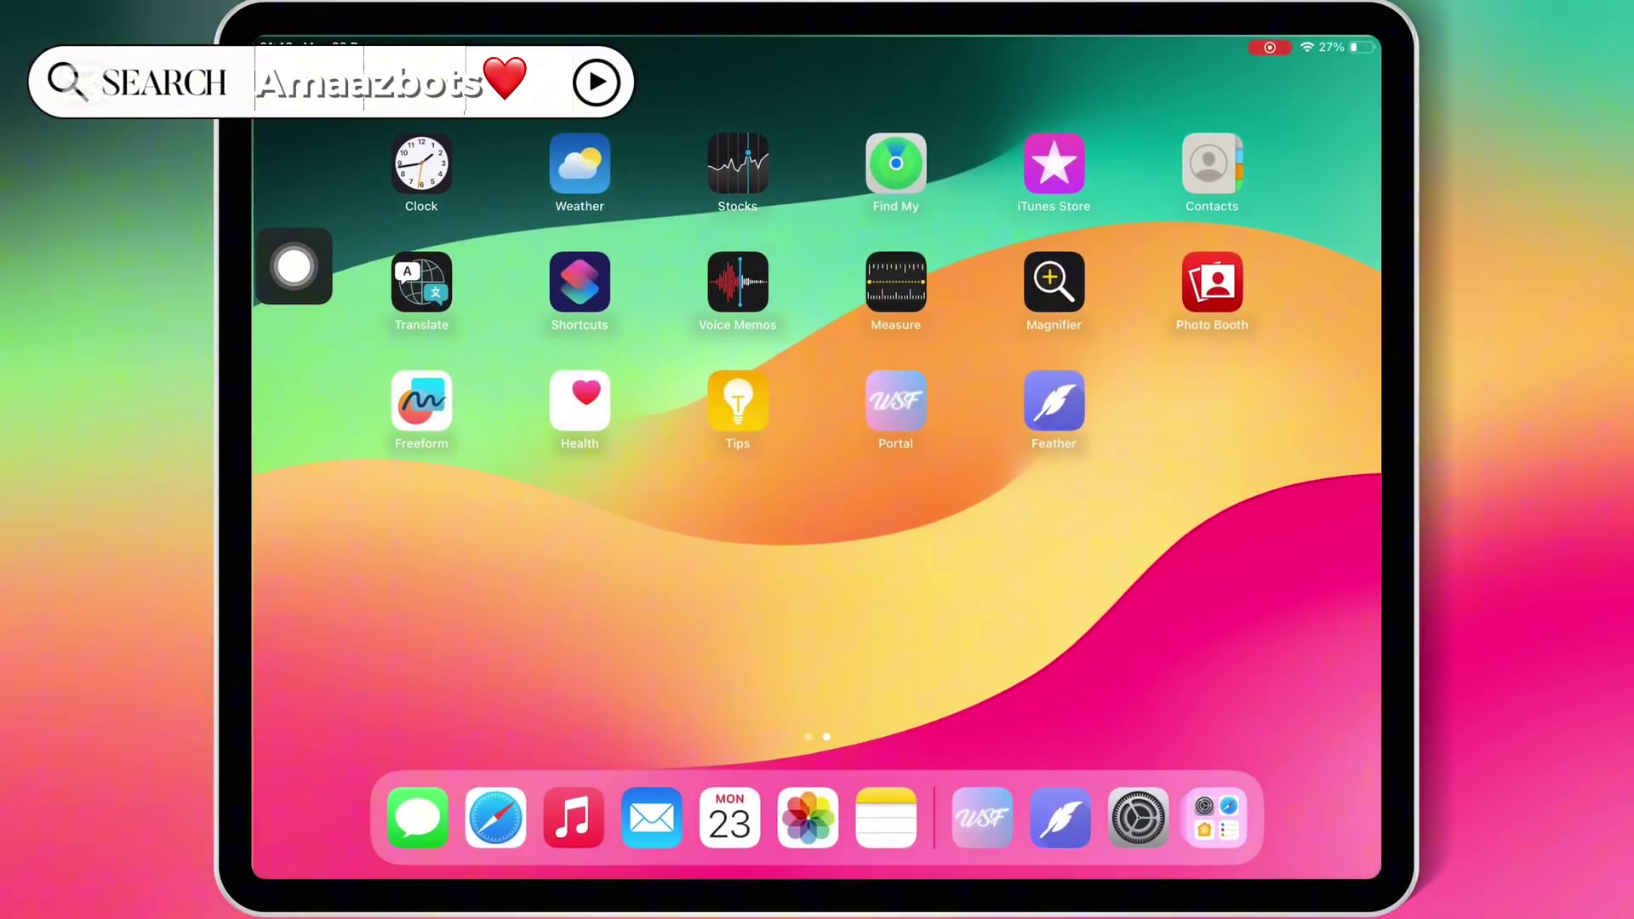
pyautogui.moveTo(574, 574); pyautogui.dragTo(1149, 575)
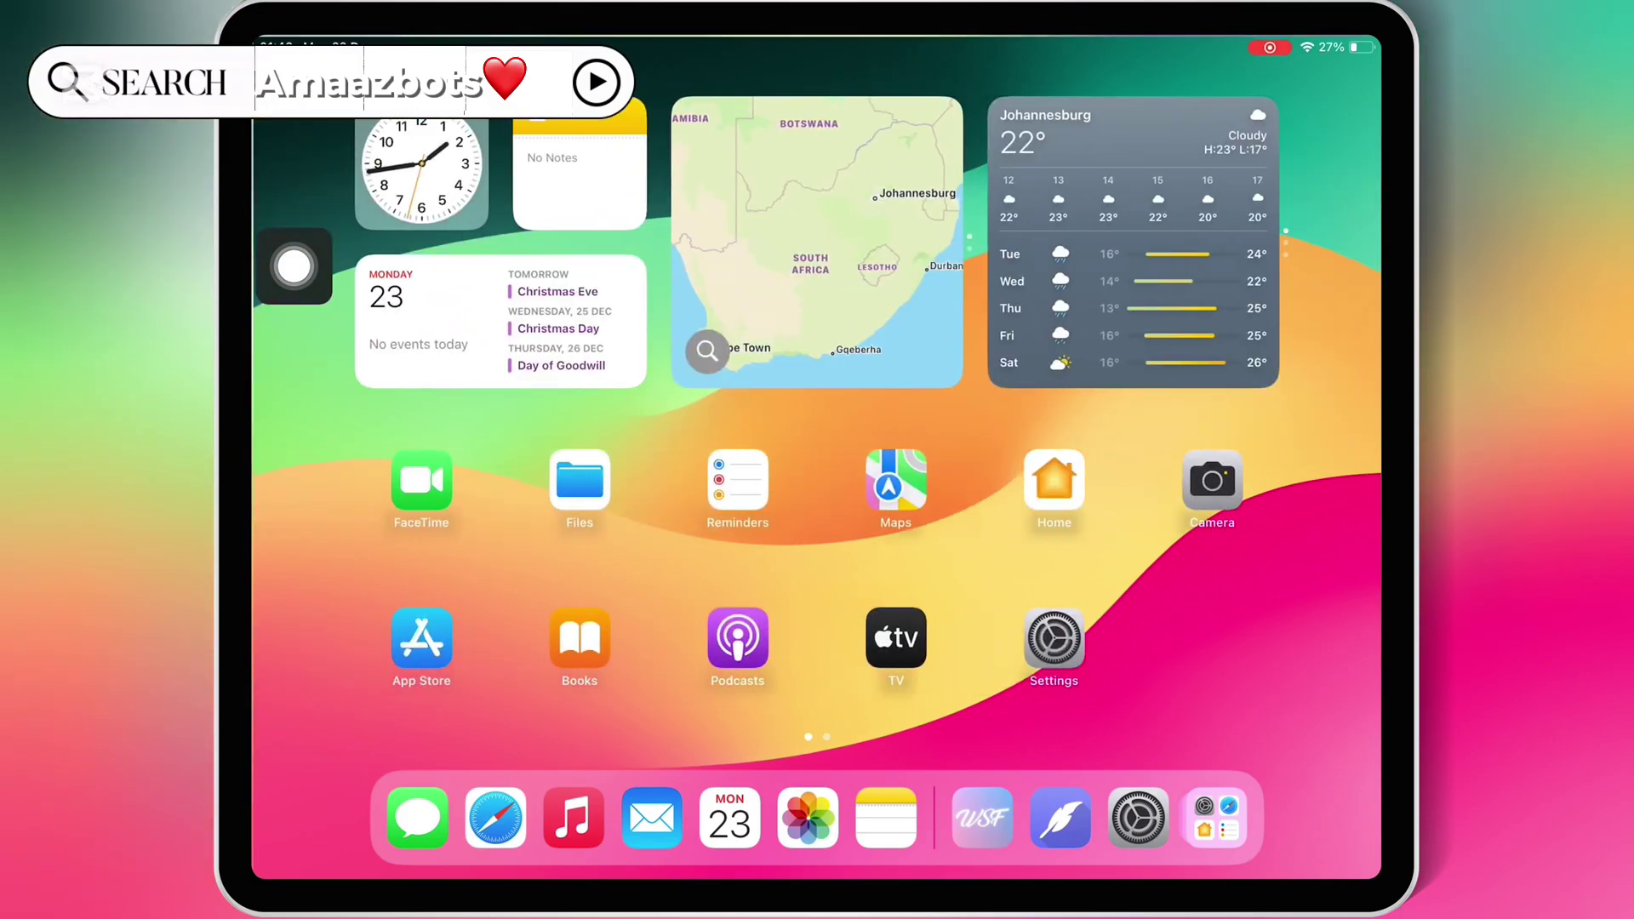
# Extract Certificates.zip in Files Downloads and open the Continent certificate folder
pyautogui.click(577, 479)
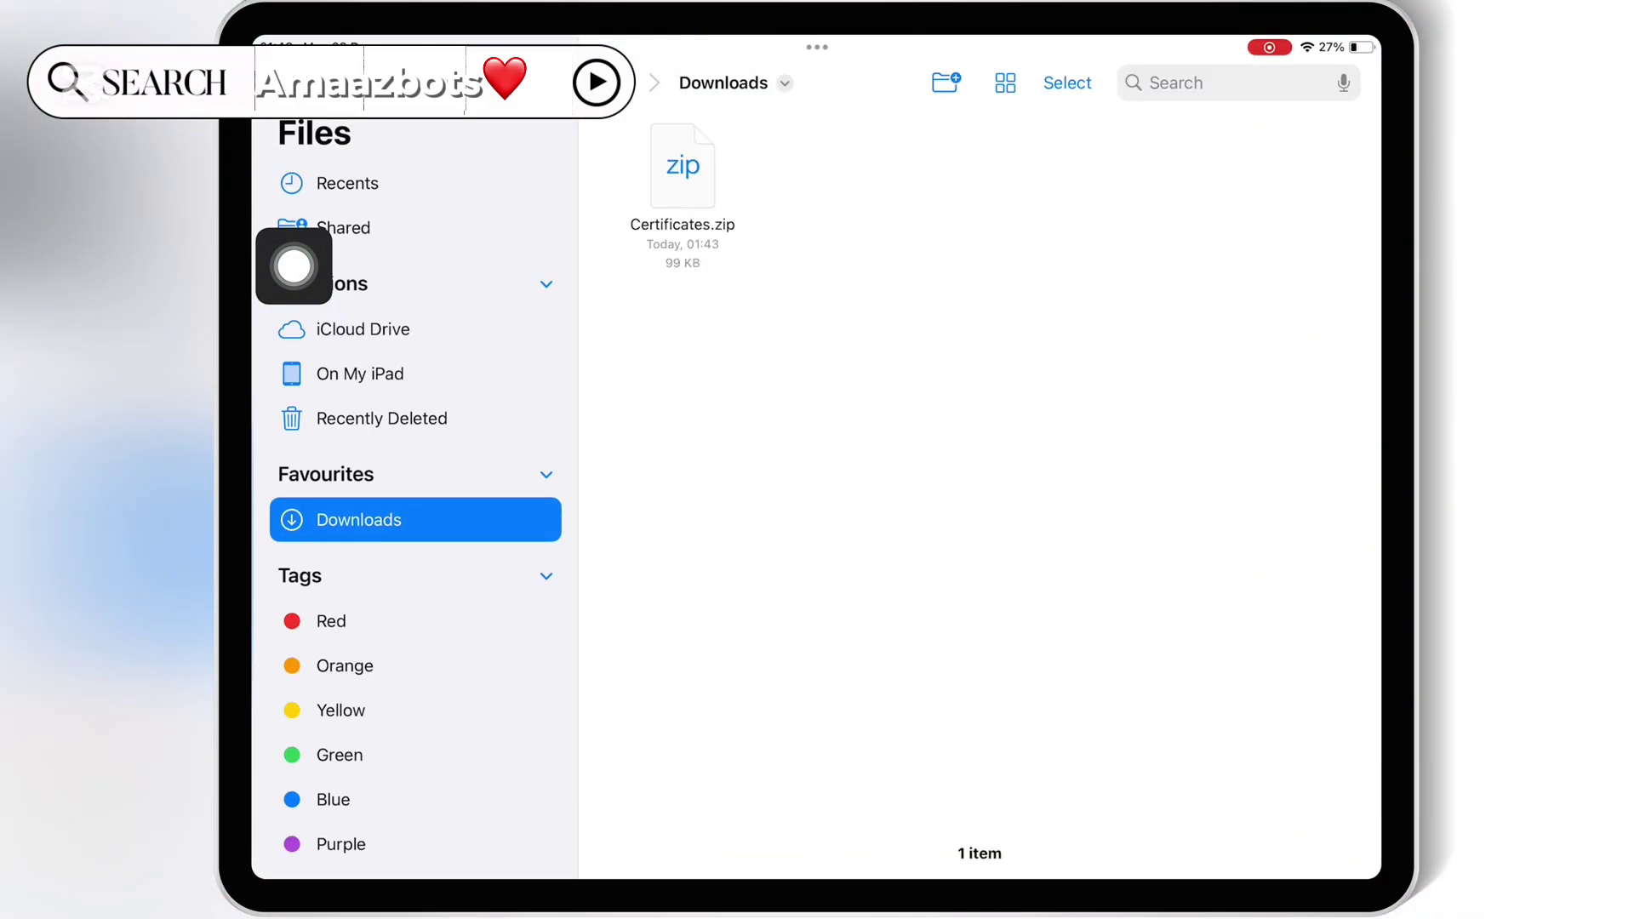
pyautogui.click(681, 173)
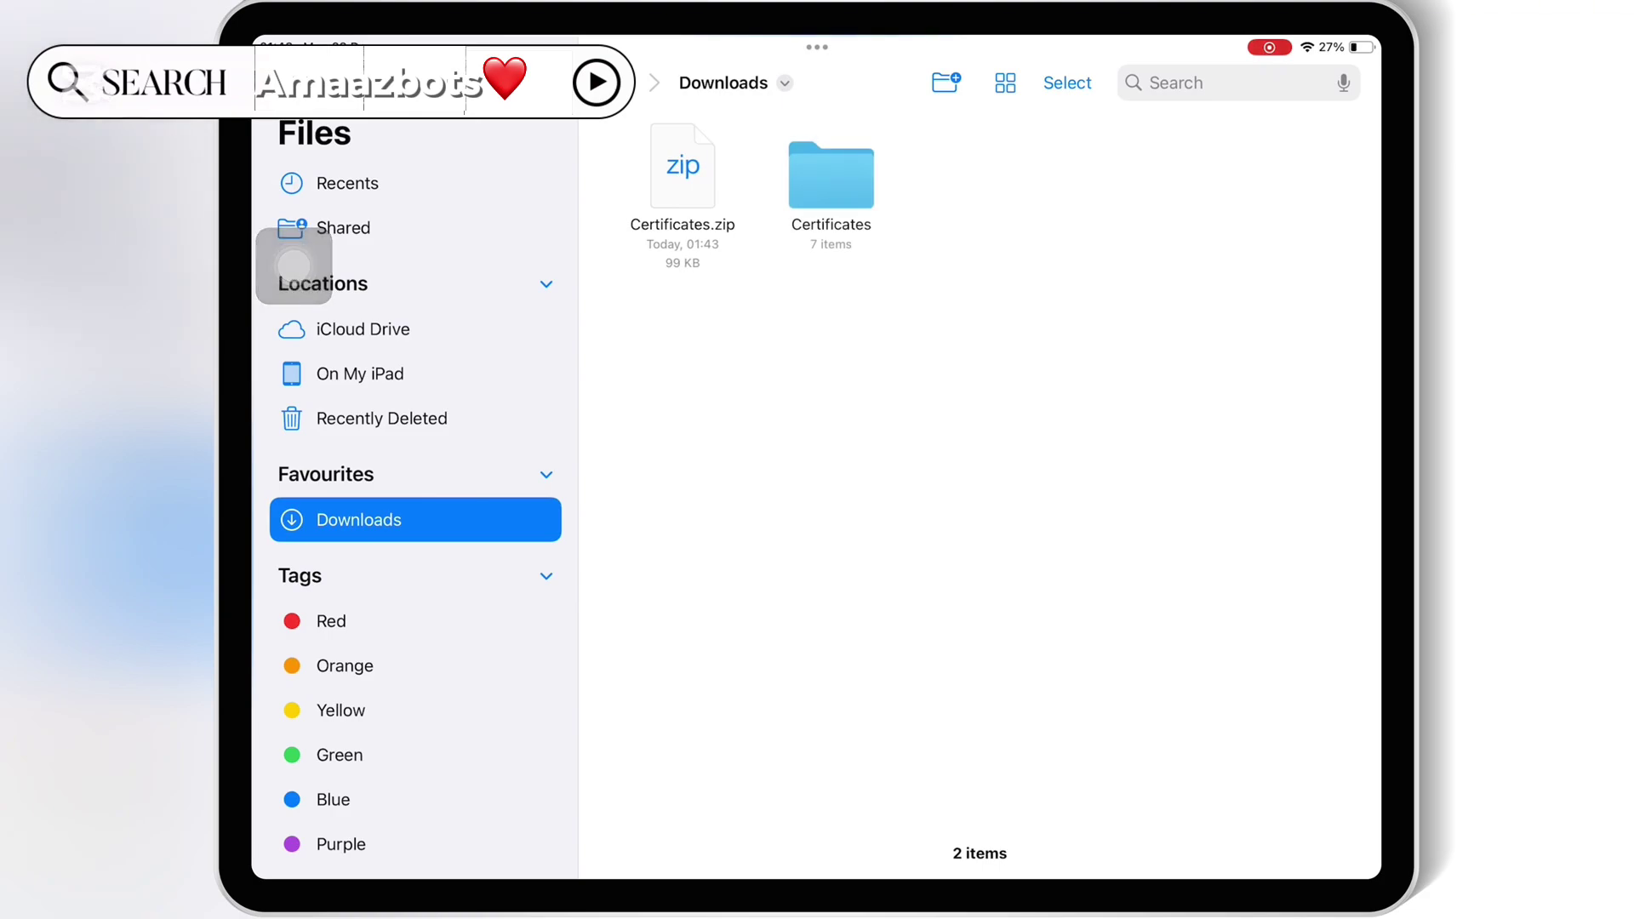
pyautogui.click(830, 176)
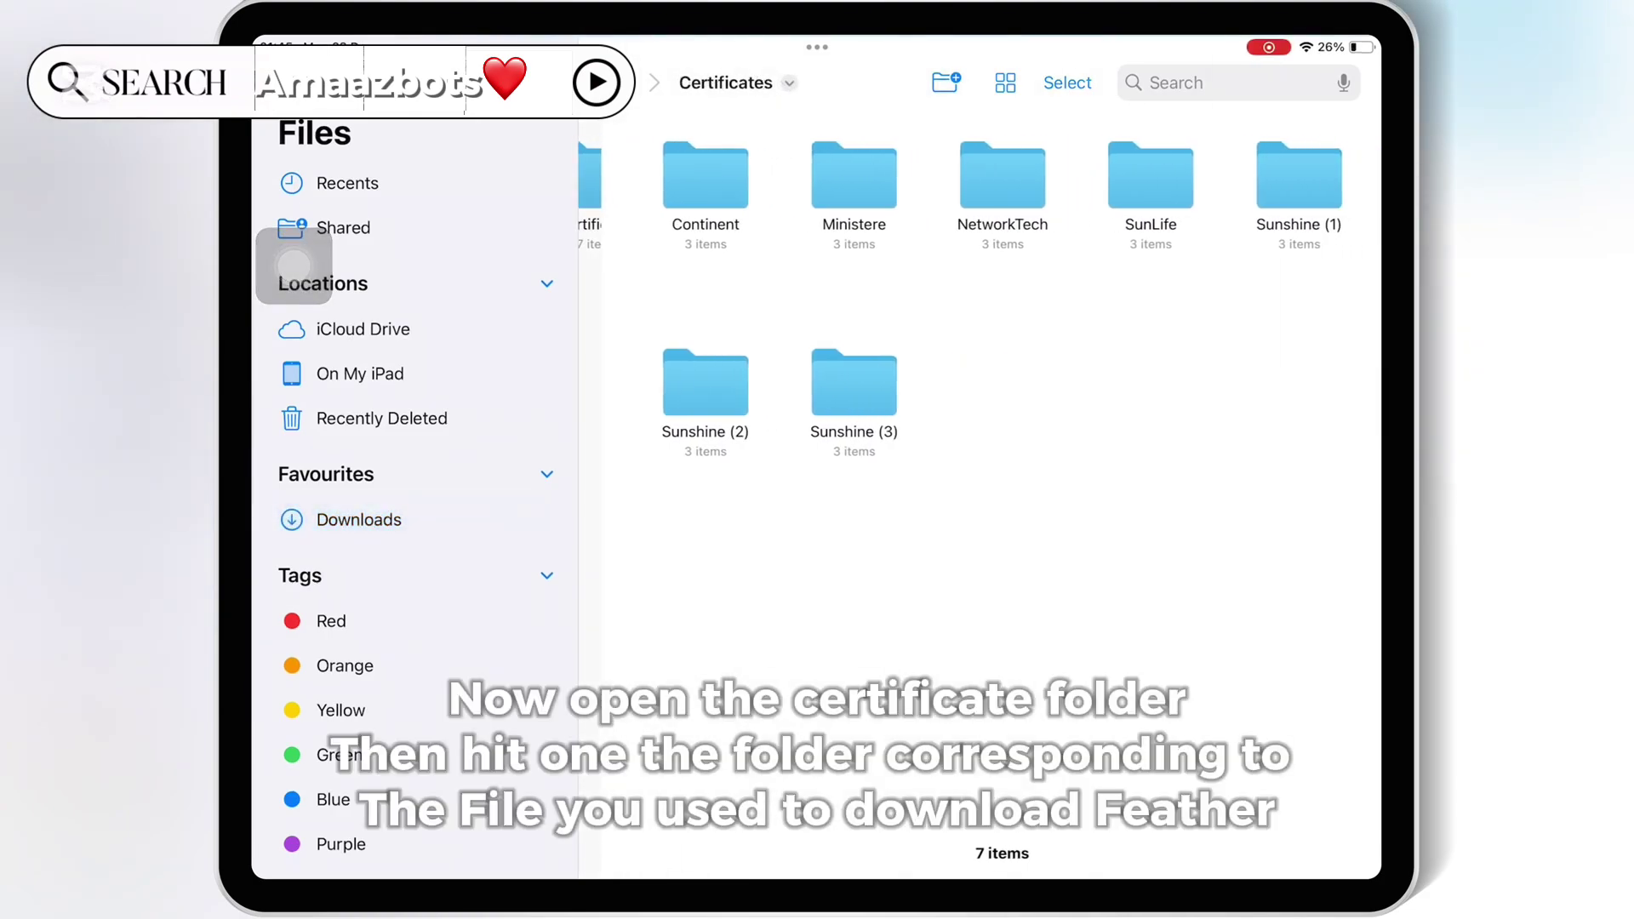
pyautogui.moveTo(294, 261)
pyautogui.mouseDown()
pyautogui.moveTo(978, 183)
pyautogui.moveTo(1036, 393)
pyautogui.moveTo(1340, 410)
pyautogui.mouseUp()
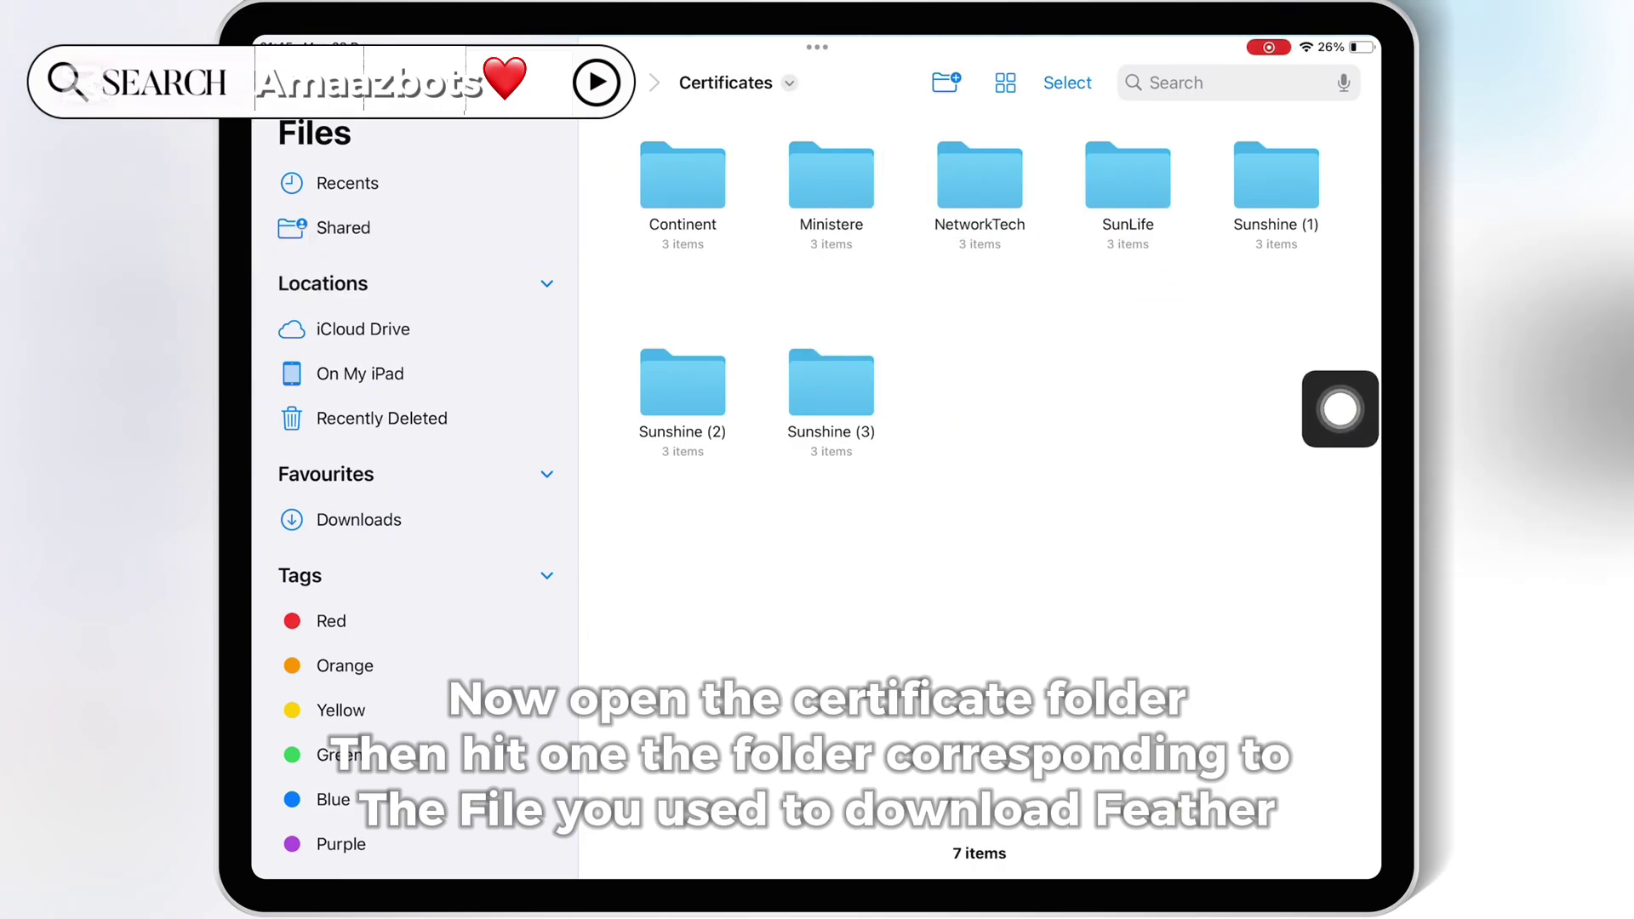
pyautogui.click(710, 187)
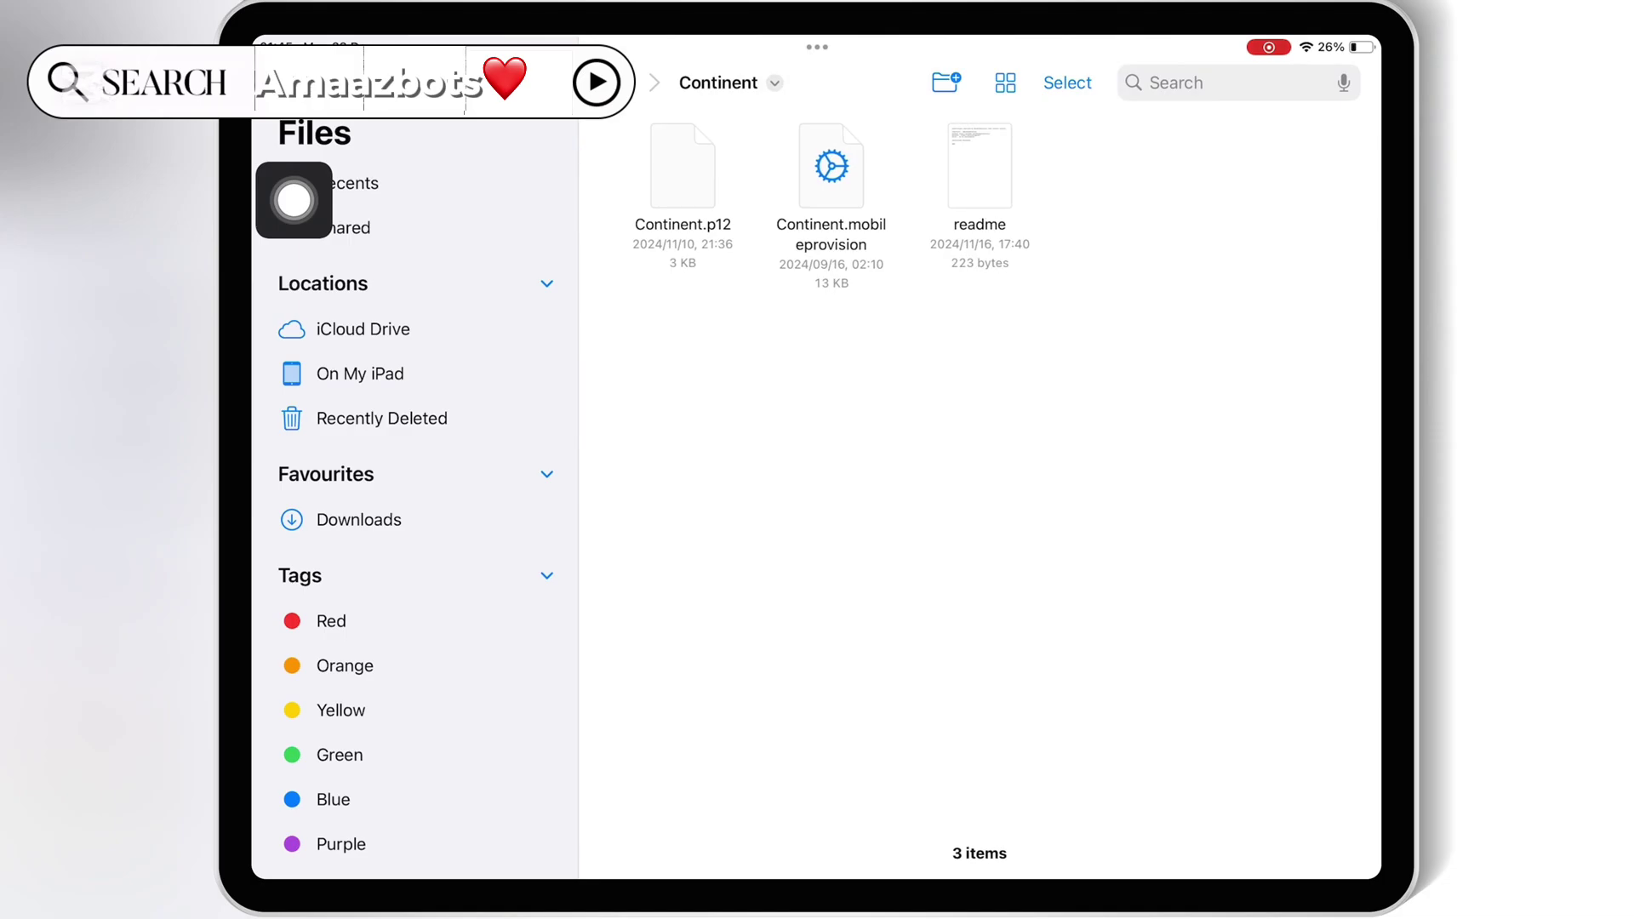
pyautogui.moveTo(293, 201)
pyautogui.mouseDown()
pyautogui.moveTo(984, 176)
pyautogui.moveTo(1339, 187)
pyautogui.mouseUp()
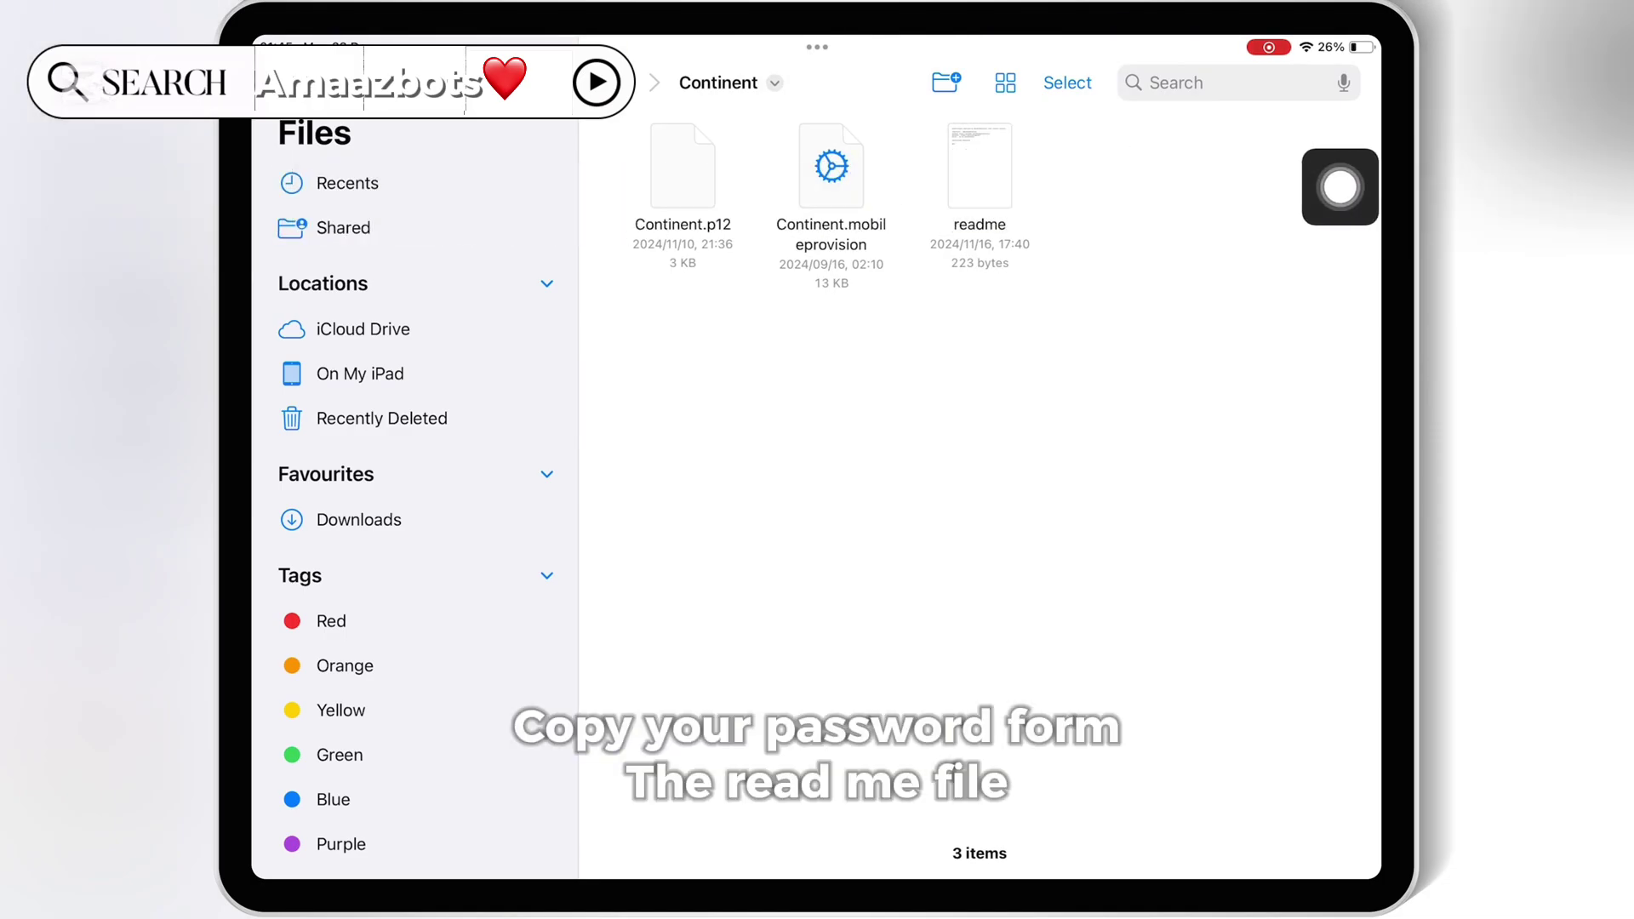
pyautogui.click(979, 166)
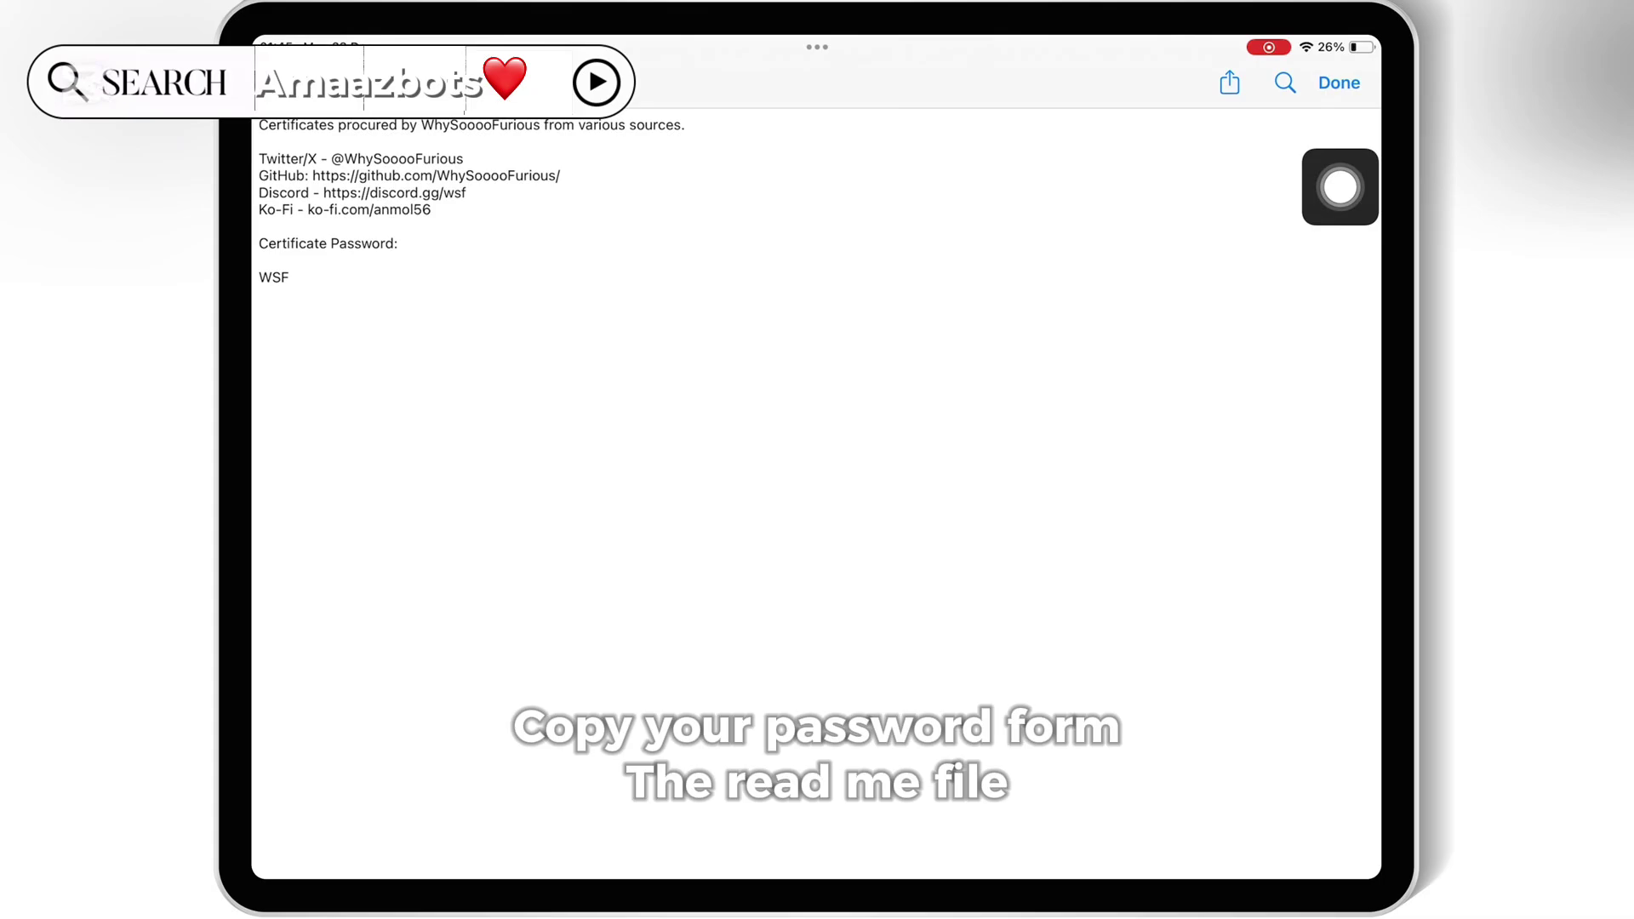
pyautogui.doubleClick(274, 277)
pyautogui.click(308, 231)
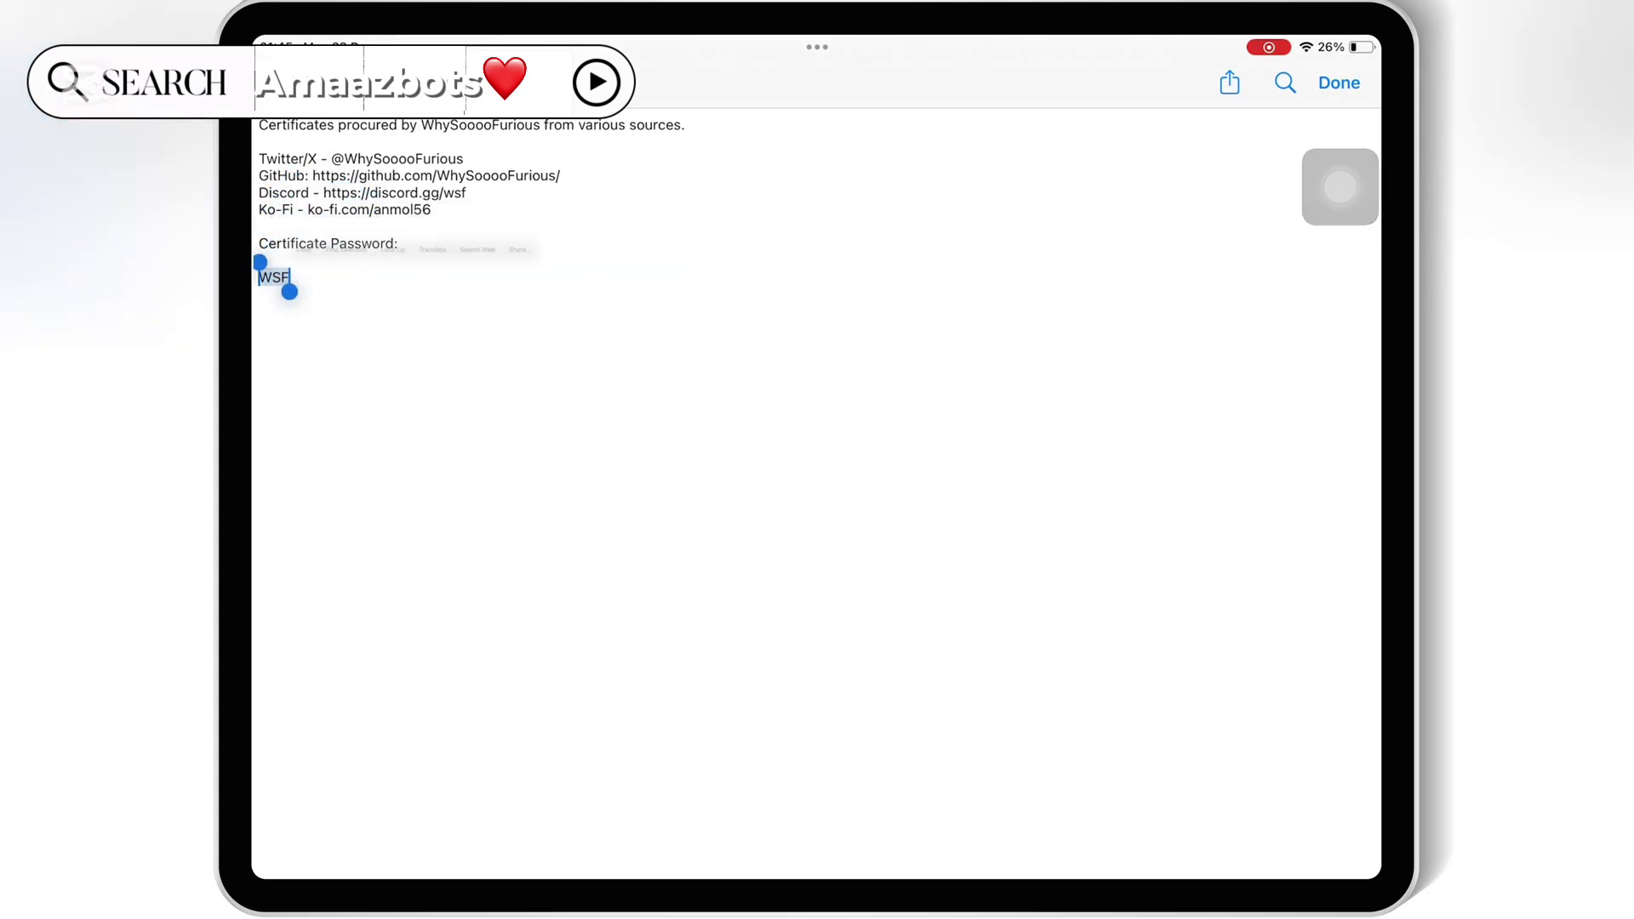
# Reopen Feather and start a new certificate import from its Add Certificate settings
pyautogui.click(1340, 187)
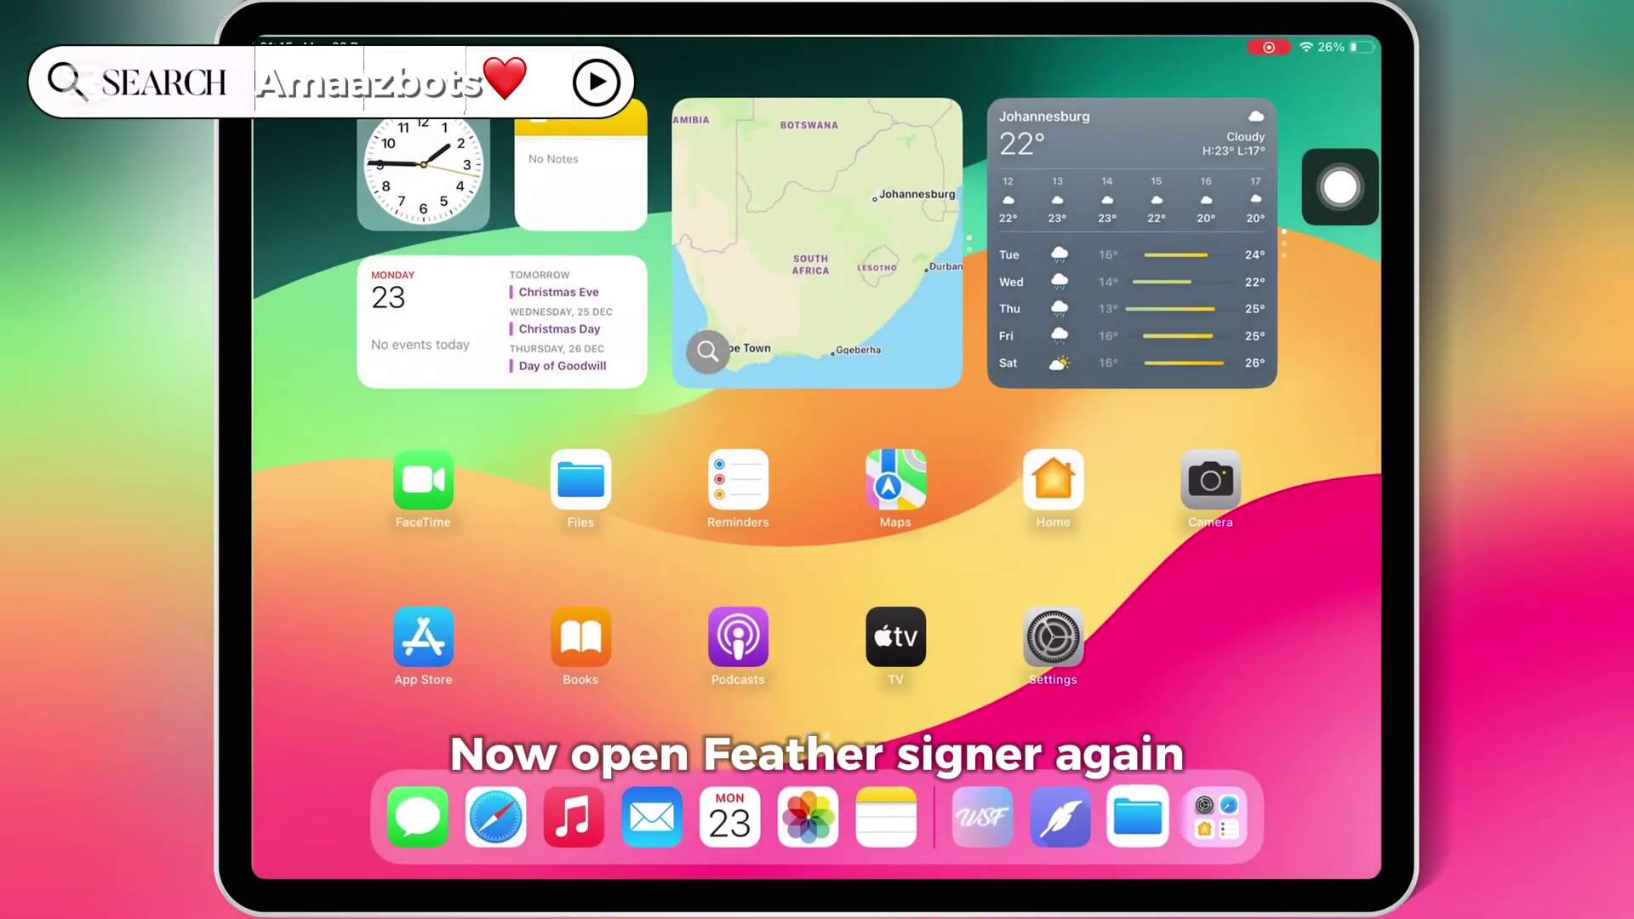
pyautogui.moveTo(706, 350); pyautogui.dragTo(319, 350)
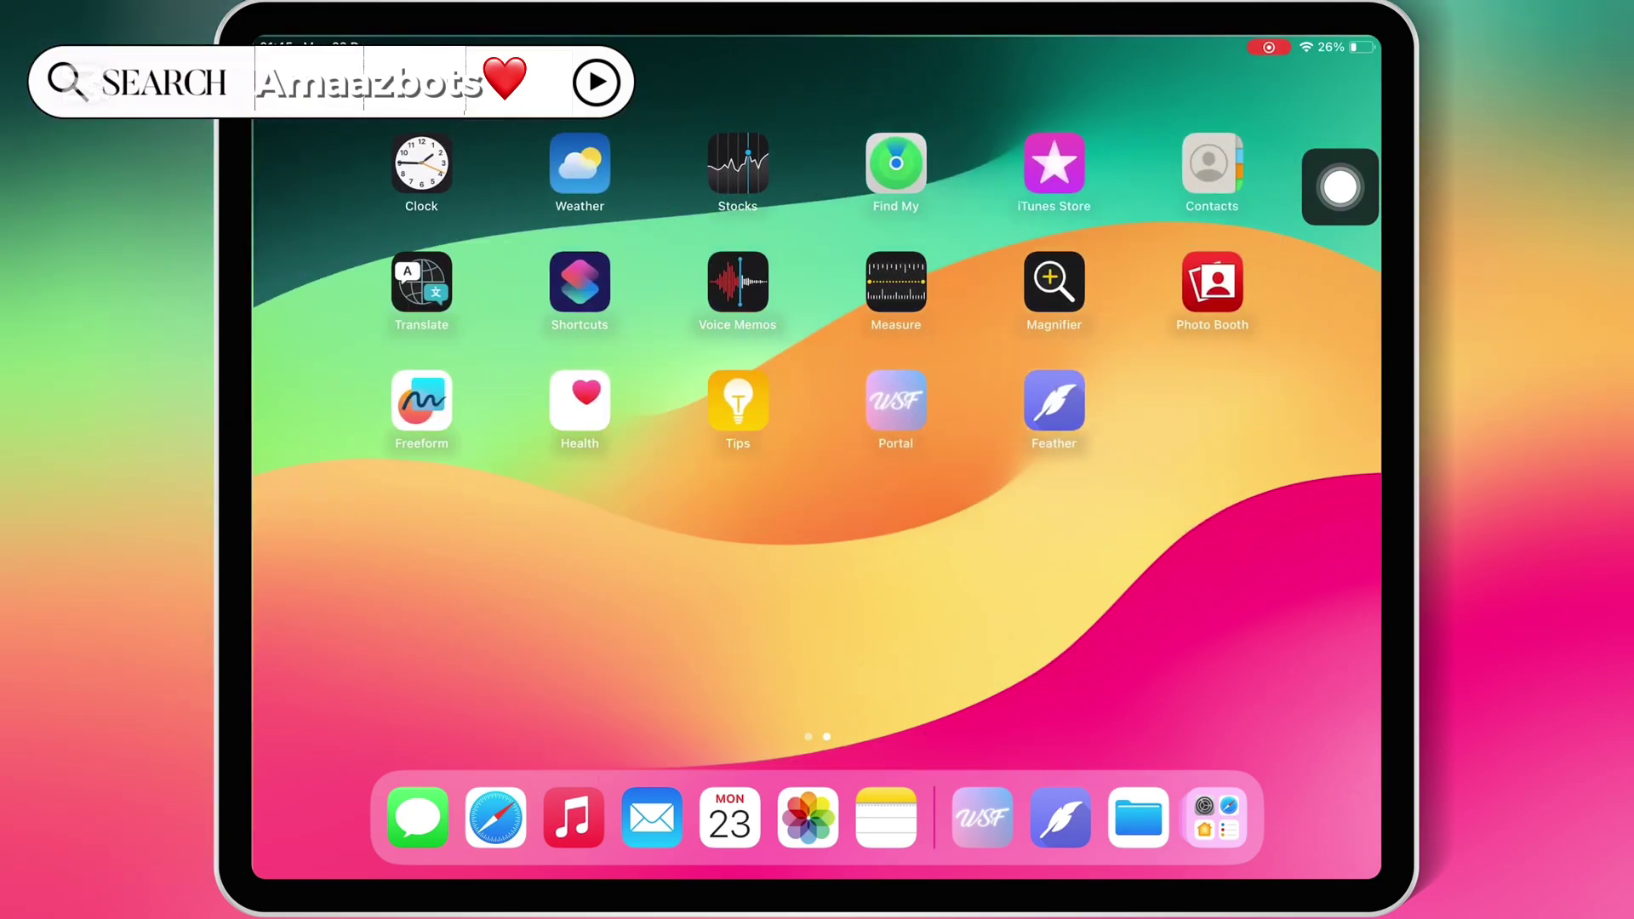
pyautogui.click(1054, 399)
pyautogui.scroll(-5, 818, 511)
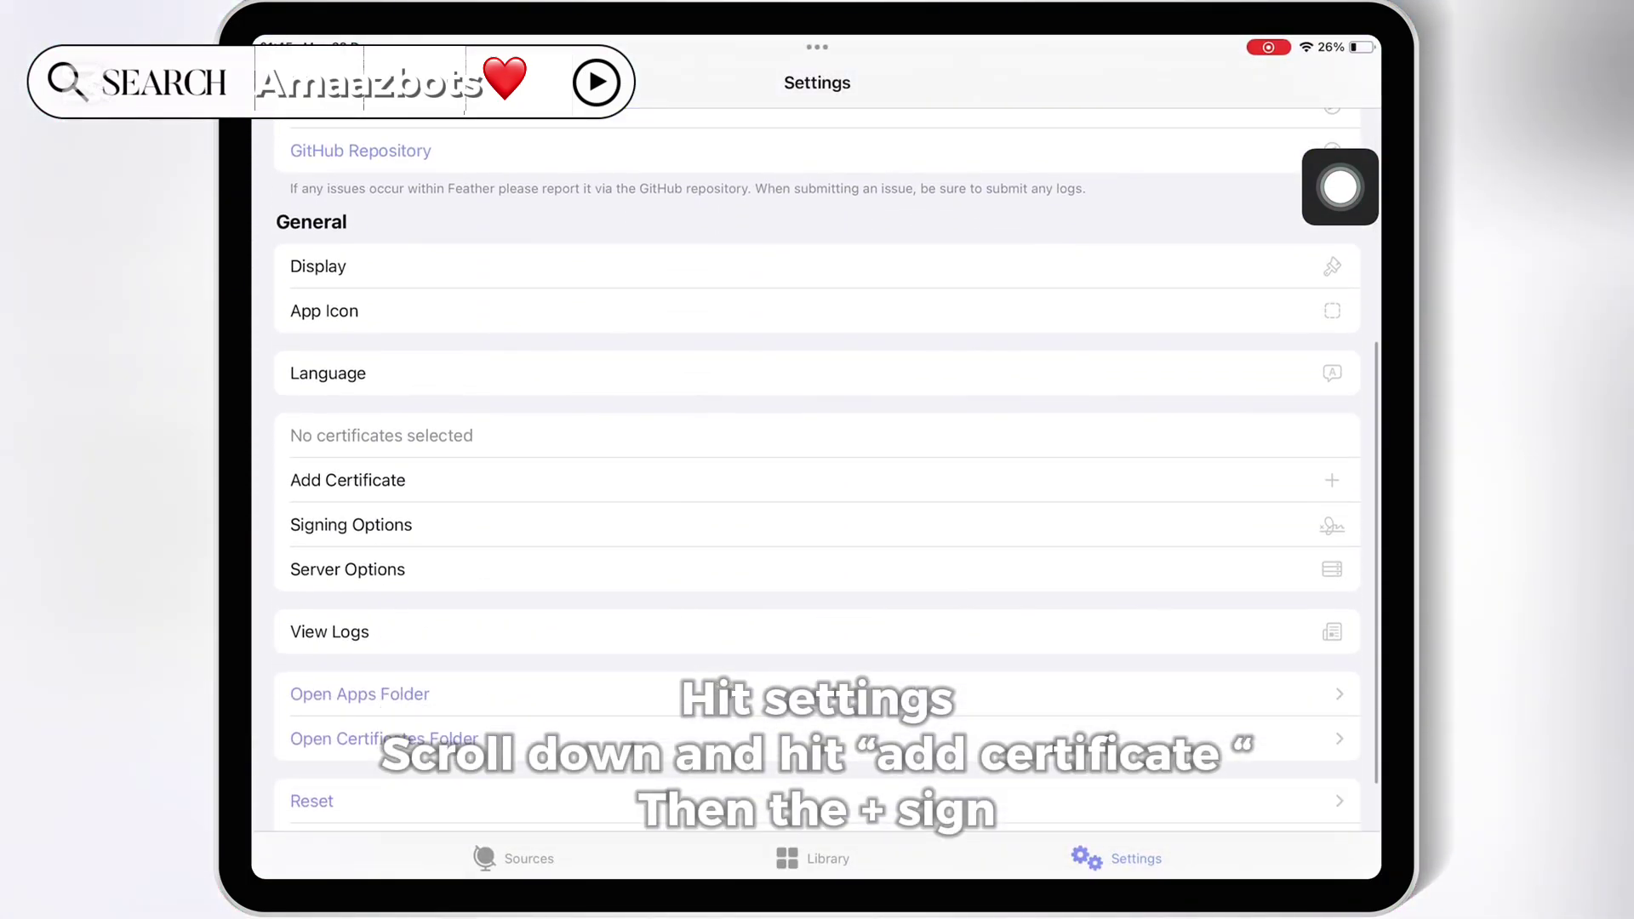
pyautogui.click(349, 481)
pyautogui.click(818, 183)
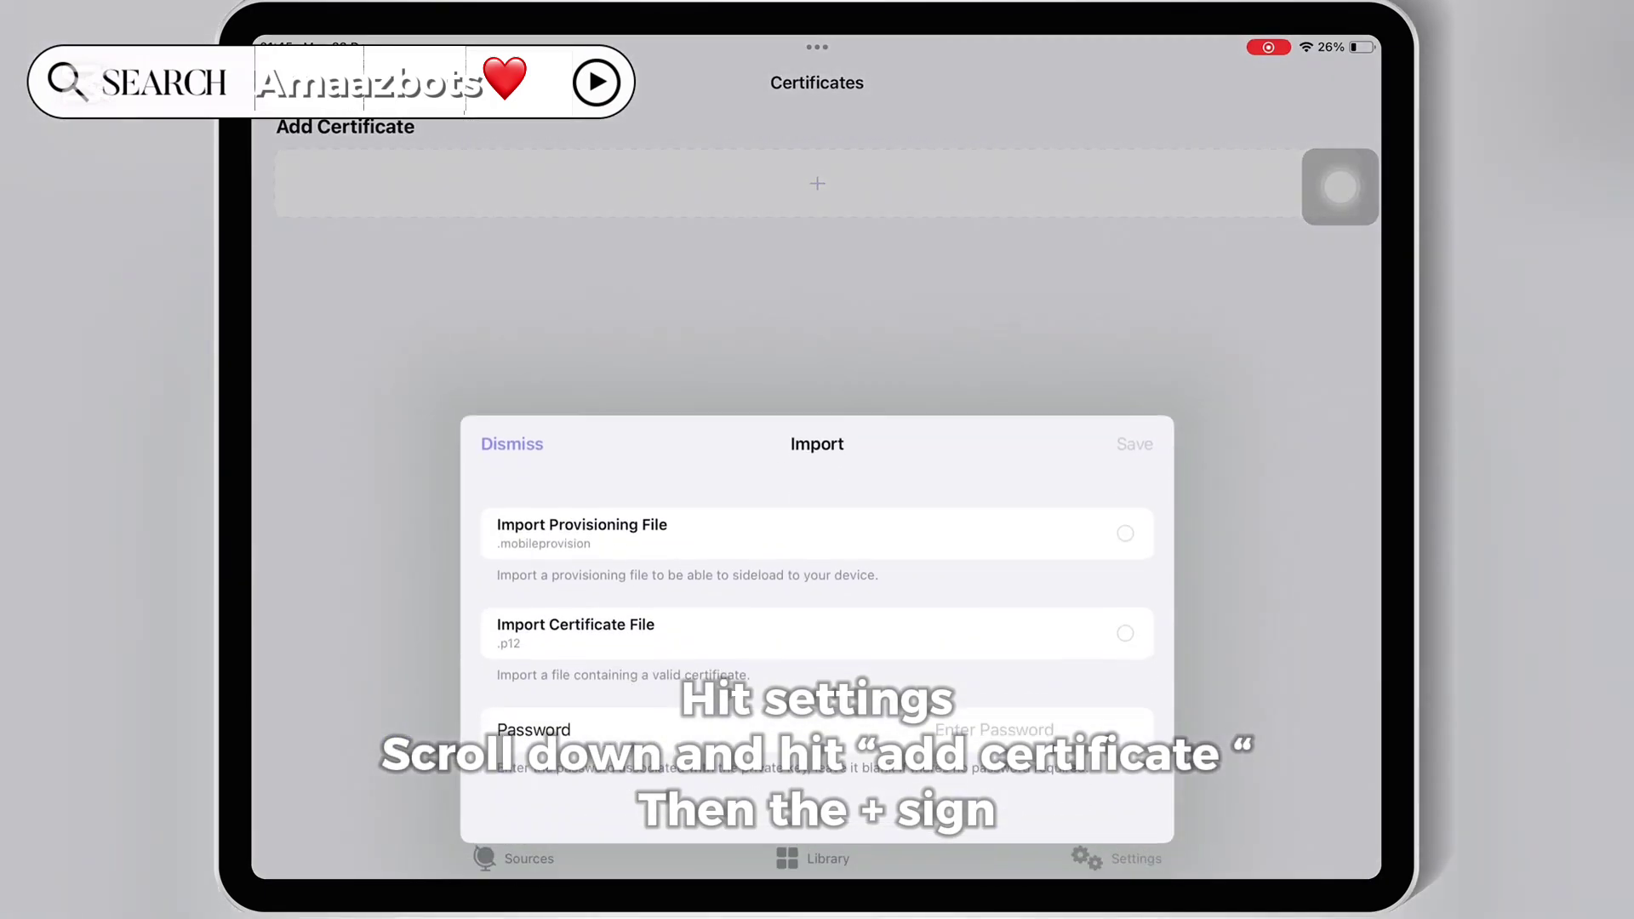
pyautogui.click(817, 534)
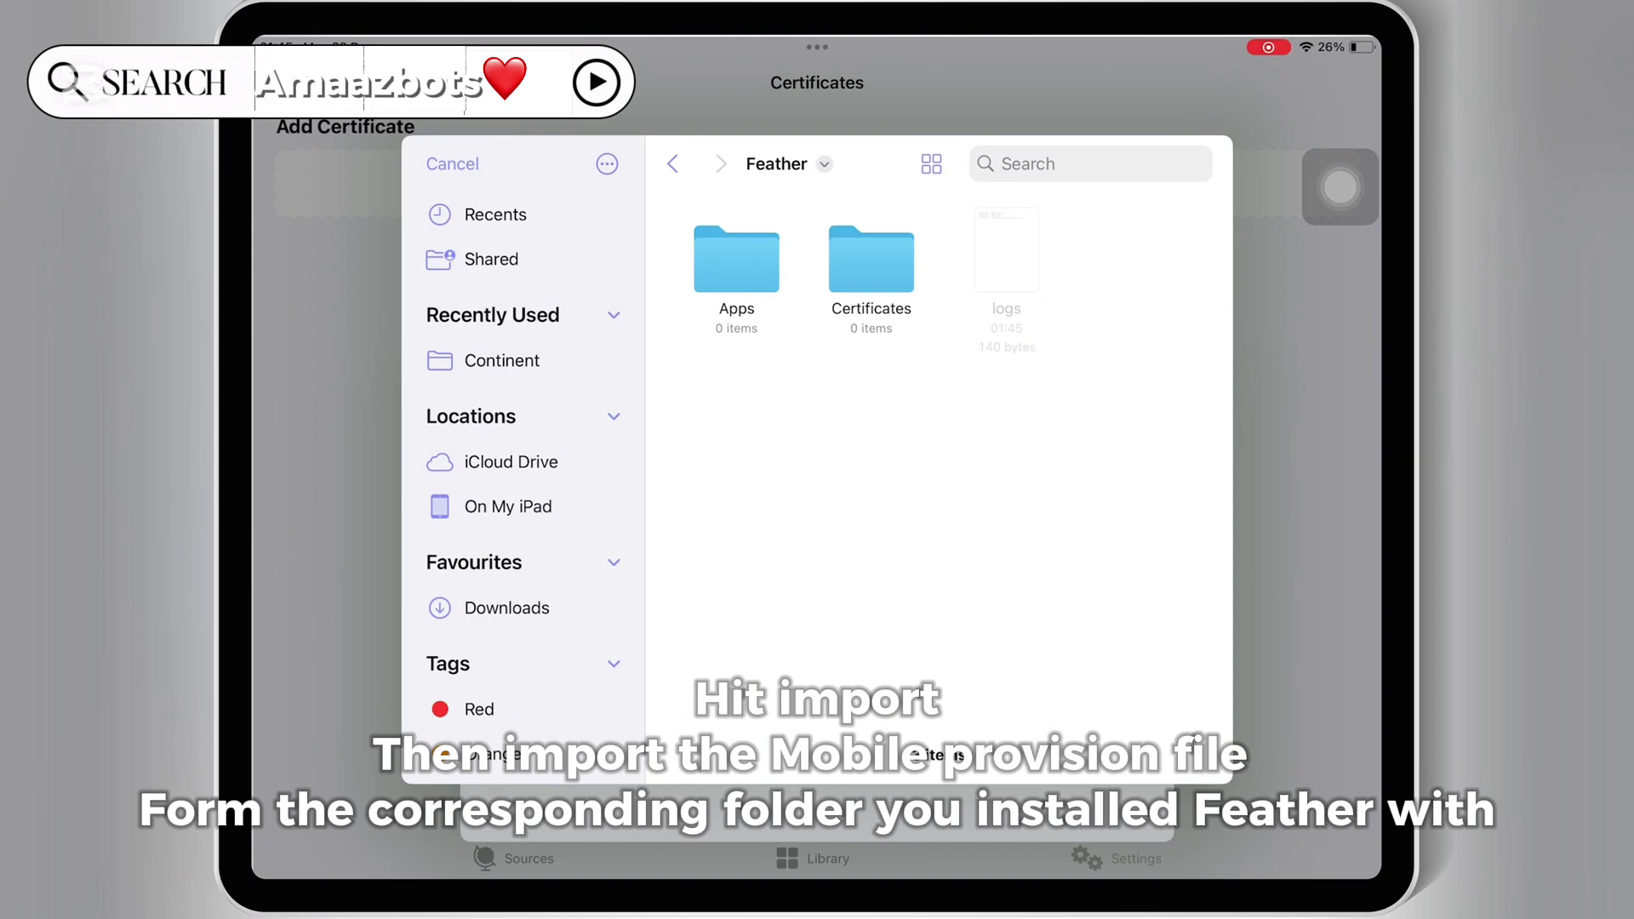
# Import Continent.mobileprovision from Downloads > Certificates > Continent as the provisioning file
pyautogui.click(507, 608)
pyautogui.click(870, 261)
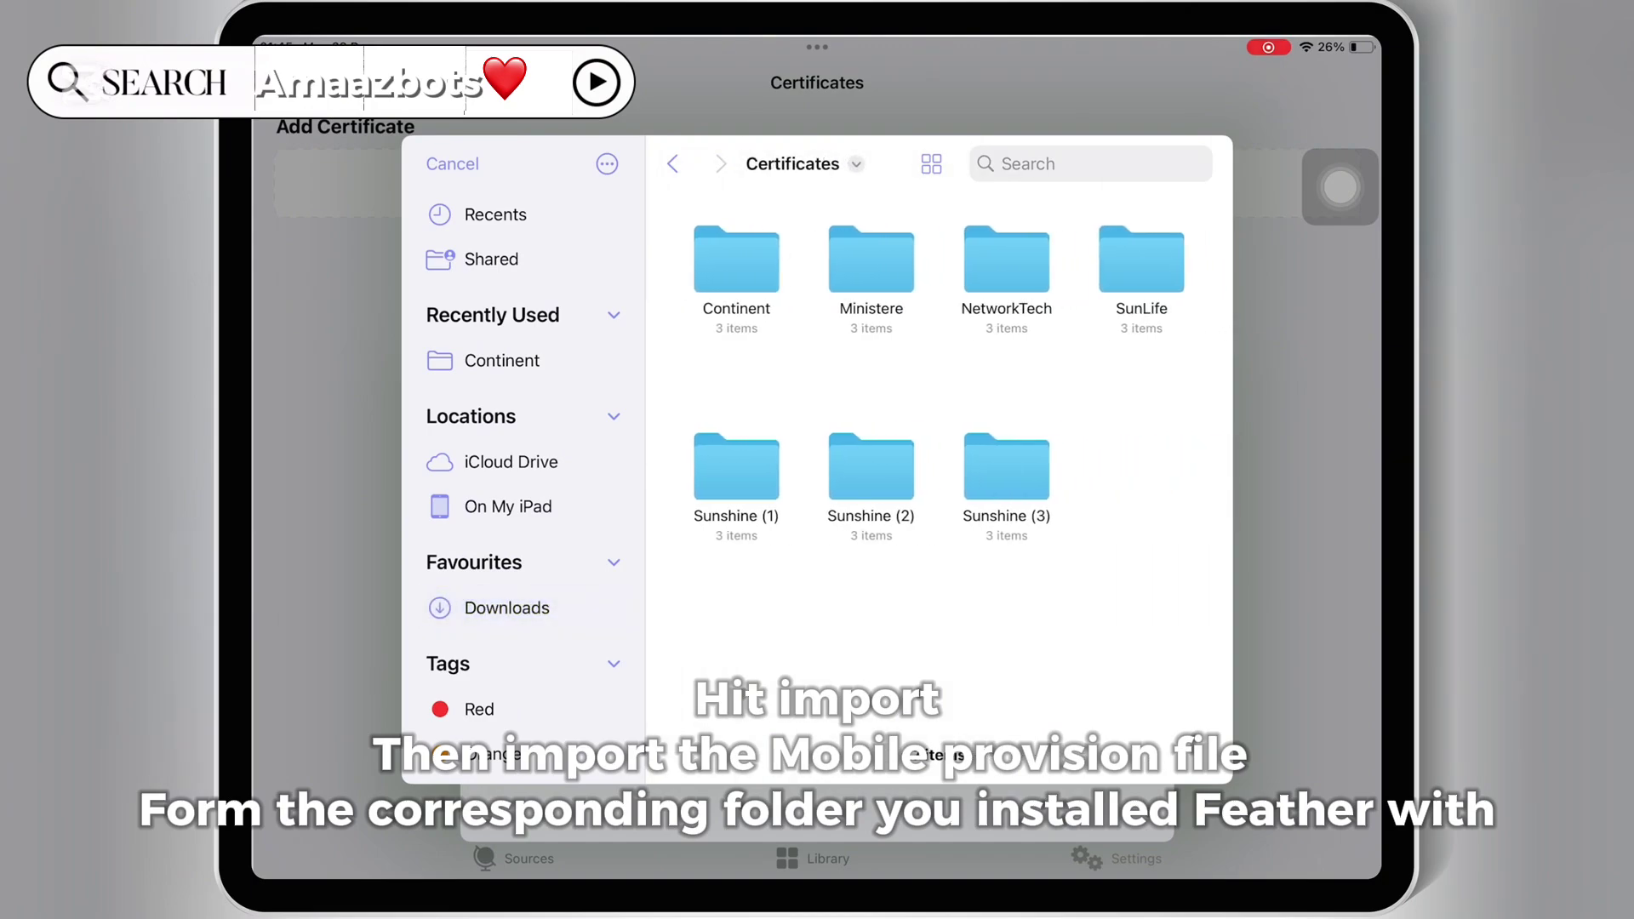
pyautogui.click(736, 261)
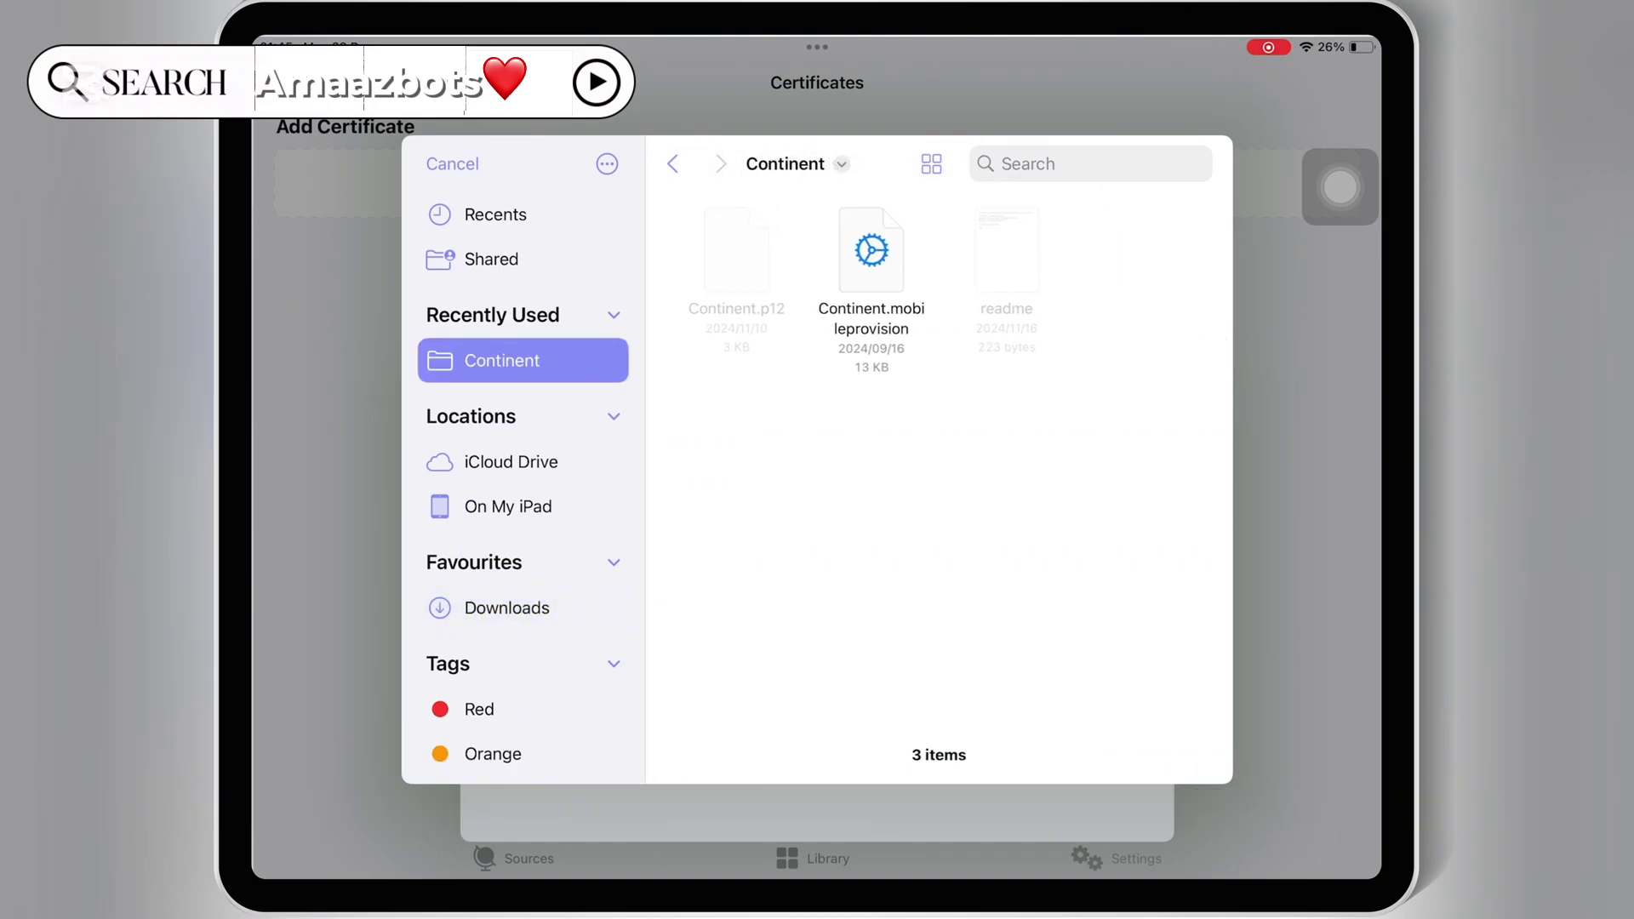
pyautogui.click(871, 262)
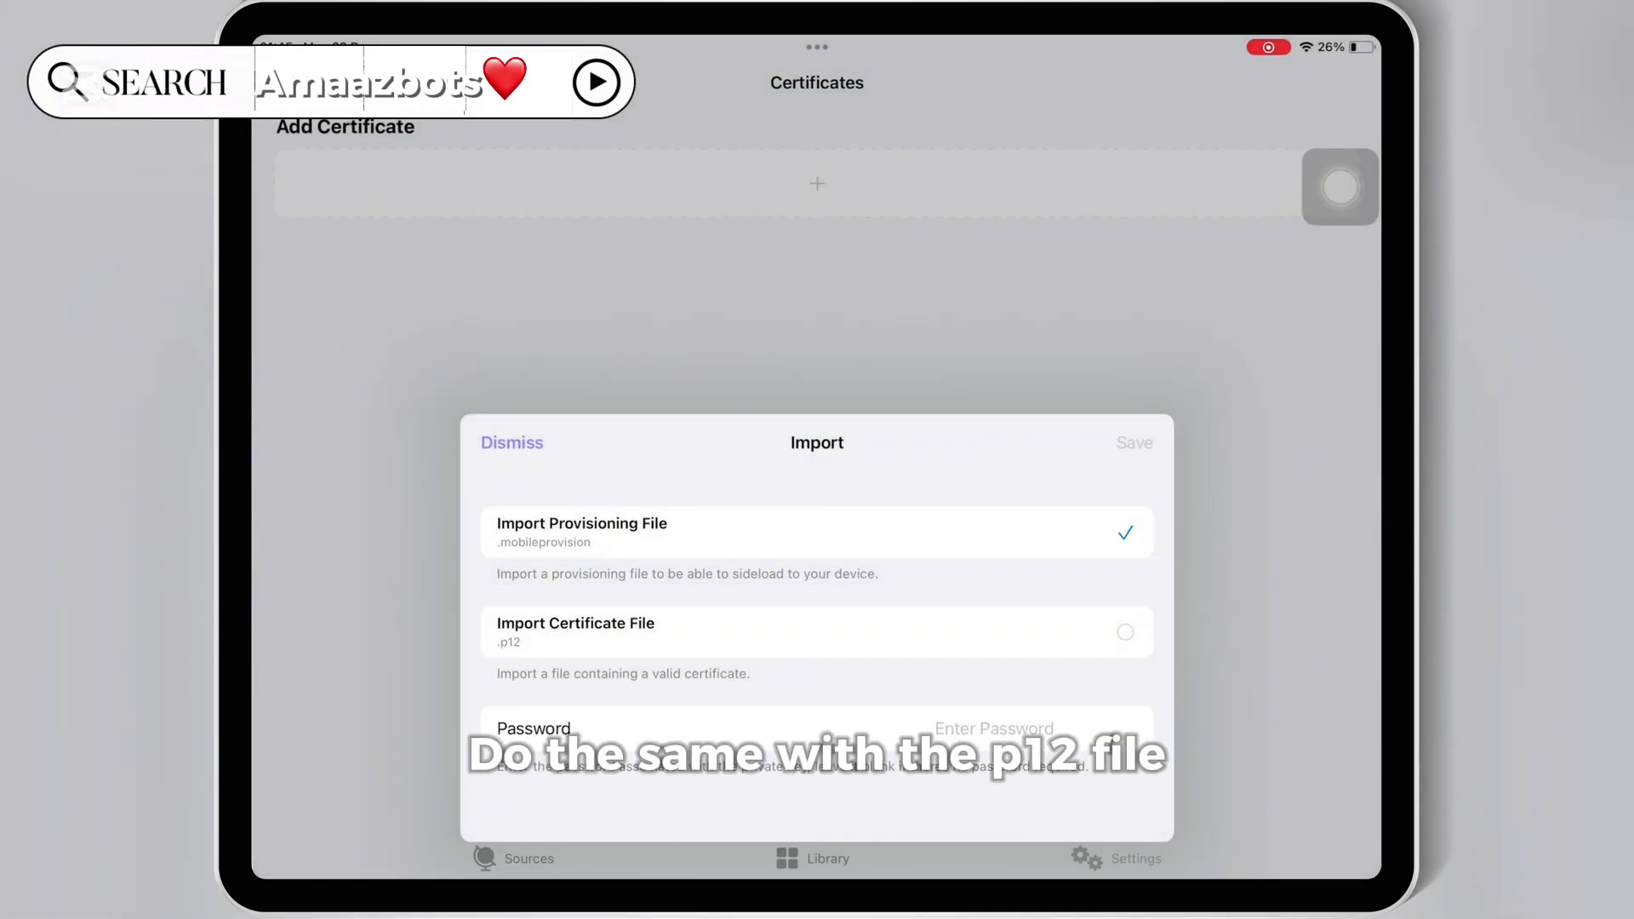
pyautogui.click(574, 631)
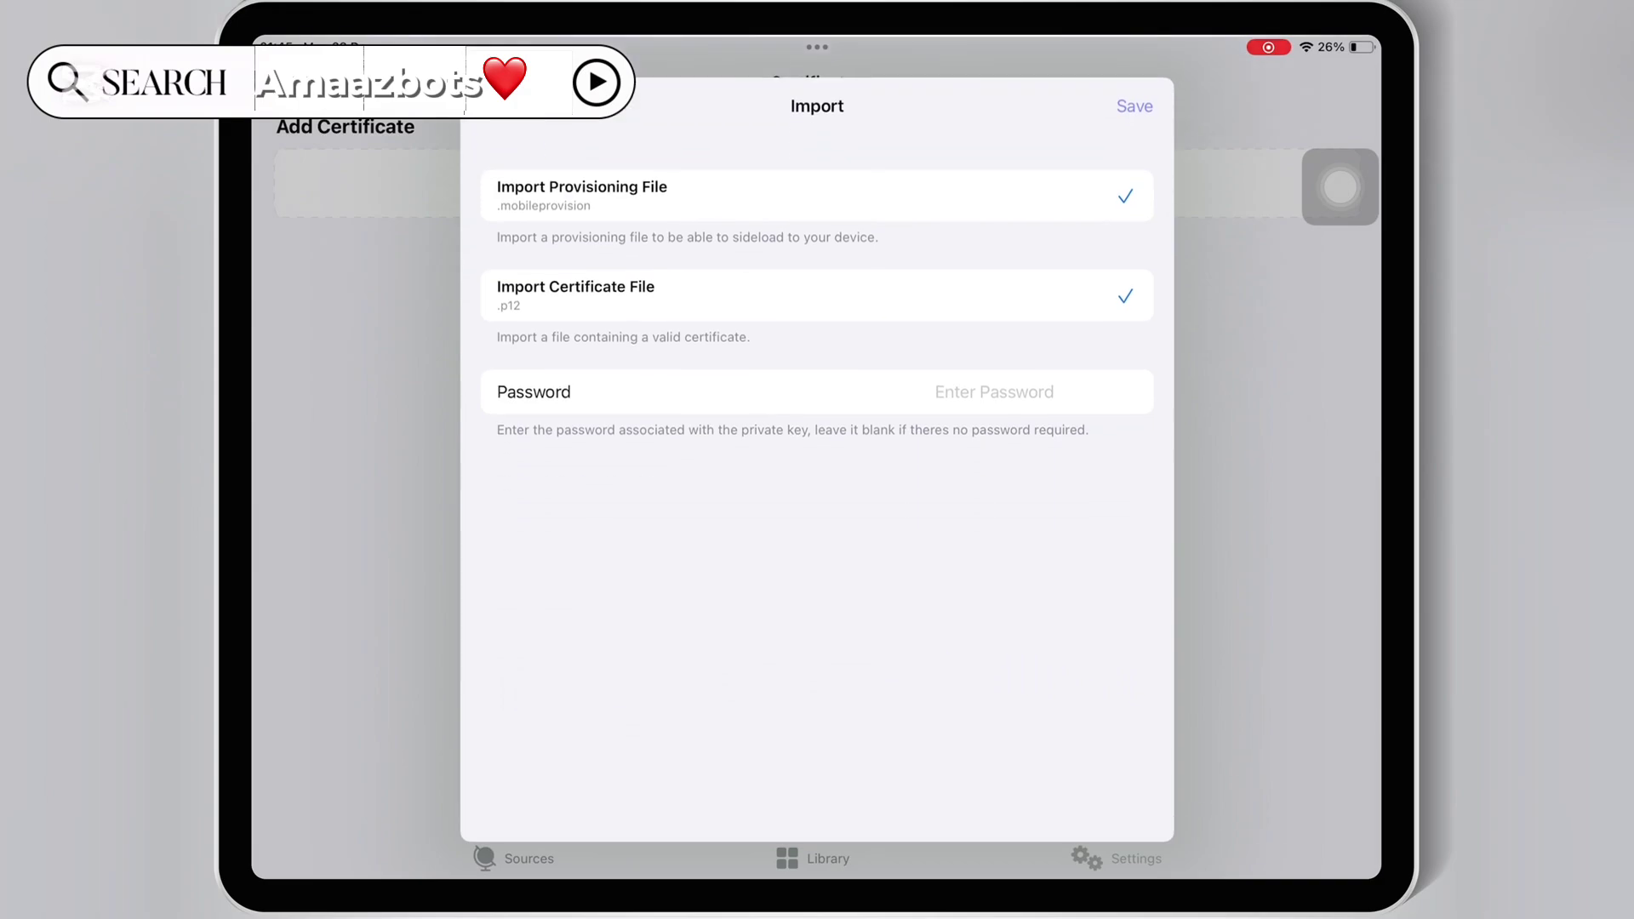
pyautogui.click(892, 346)
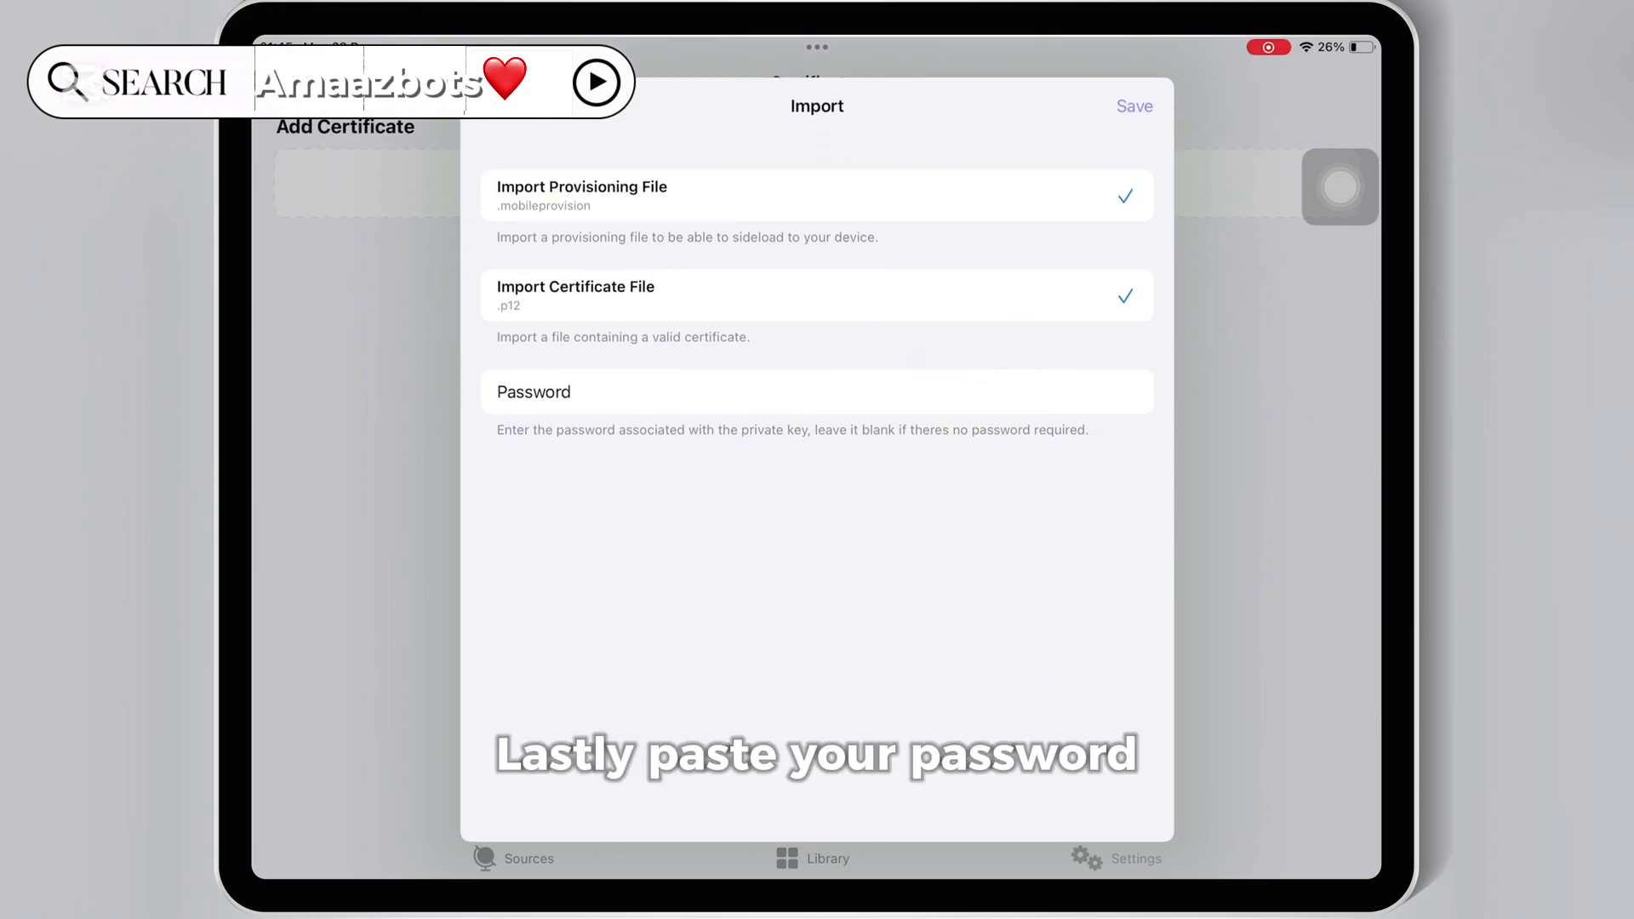